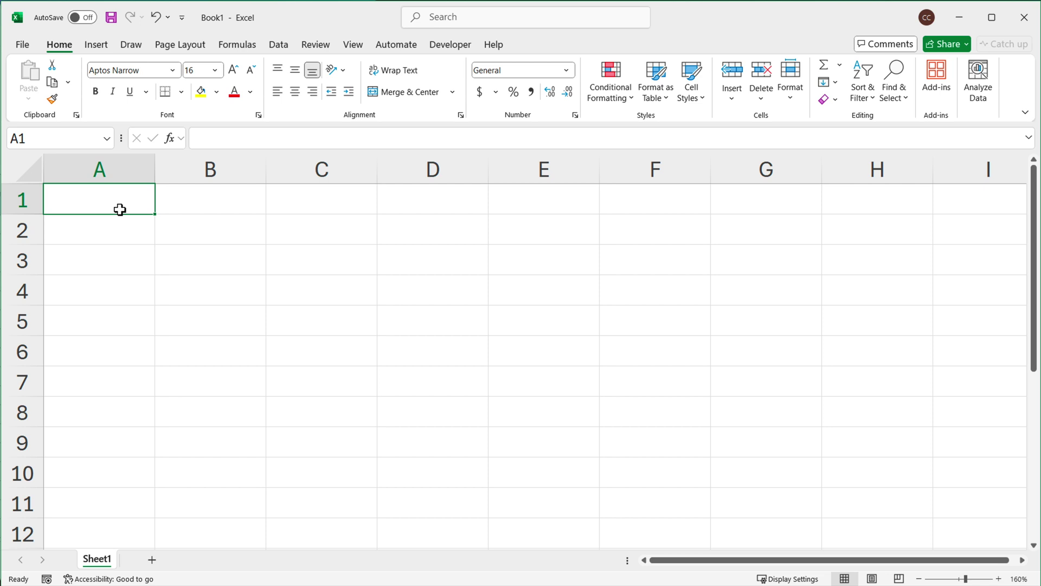
Enter AAPL in A1 and convert it to a Stocks data type linked to Apple Inc. (XNAS:AAPL)
text(AAPL)
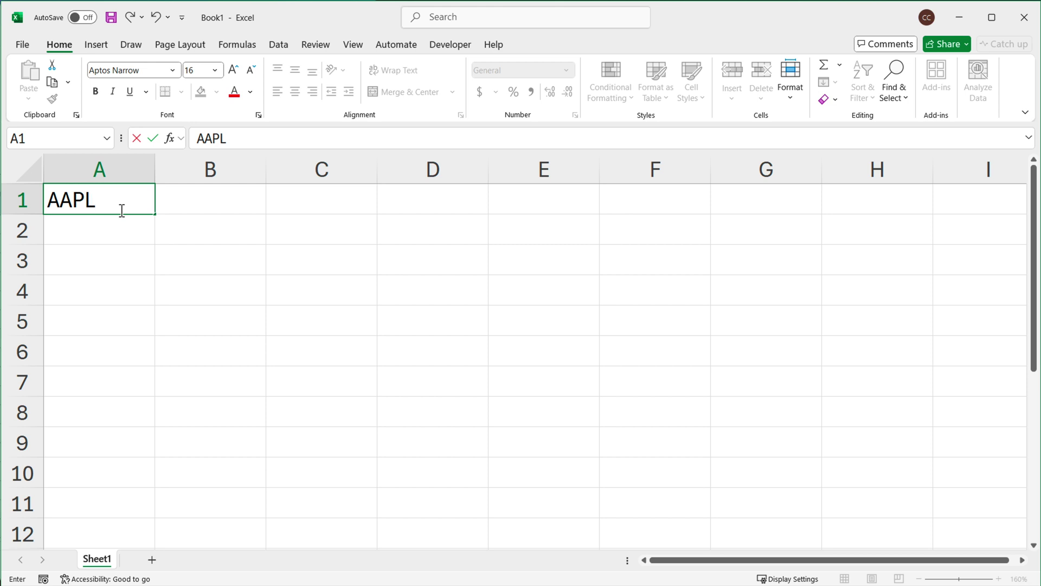
key(Return)
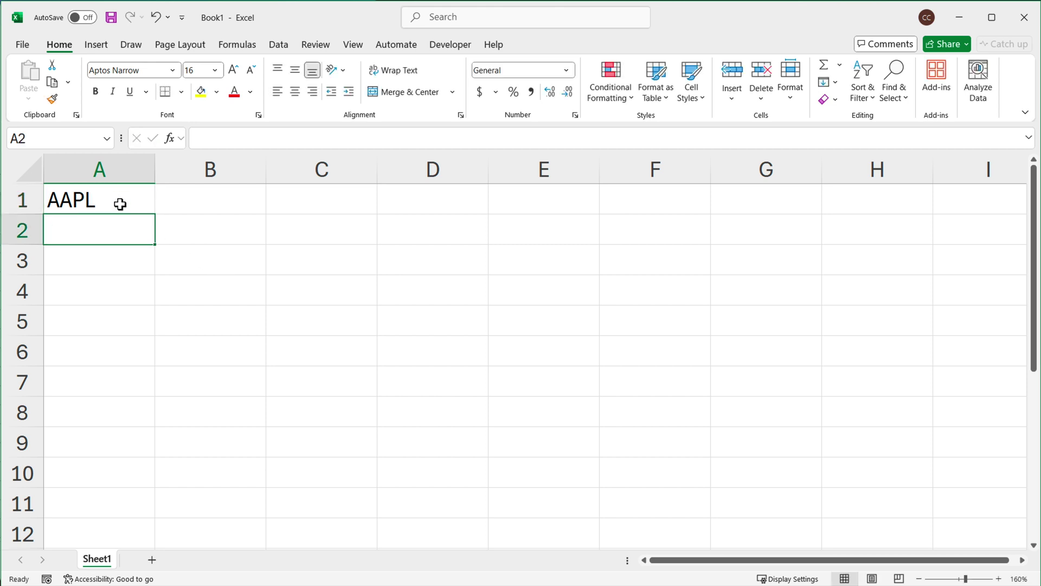
click(119, 204)
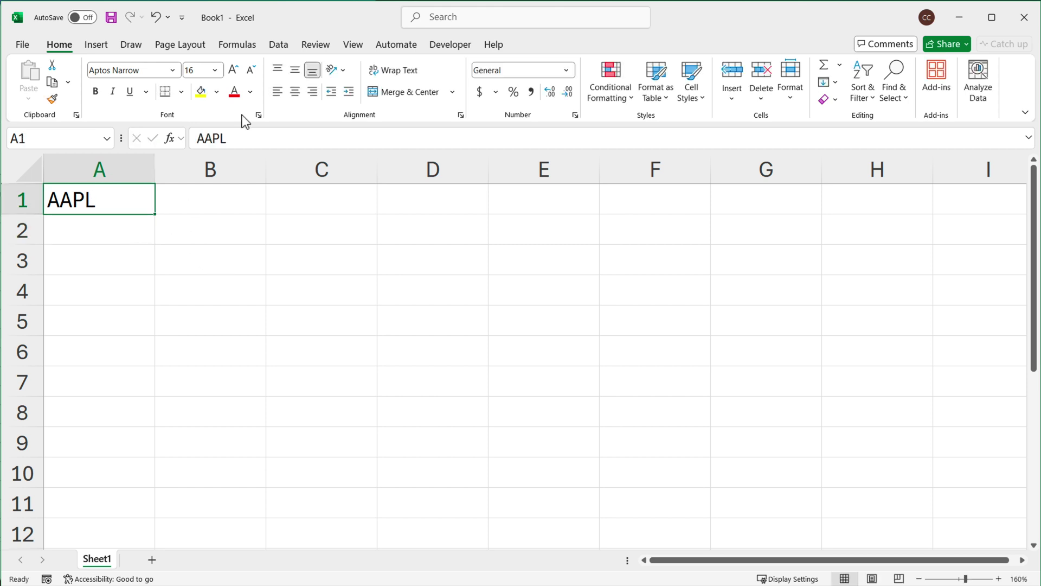
click(283, 46)
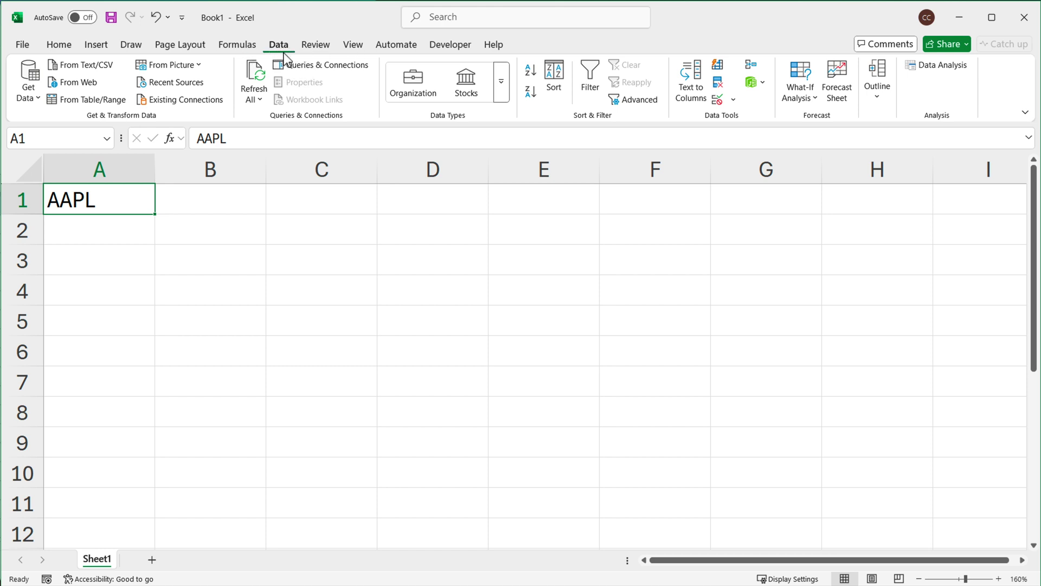
click(505, 95)
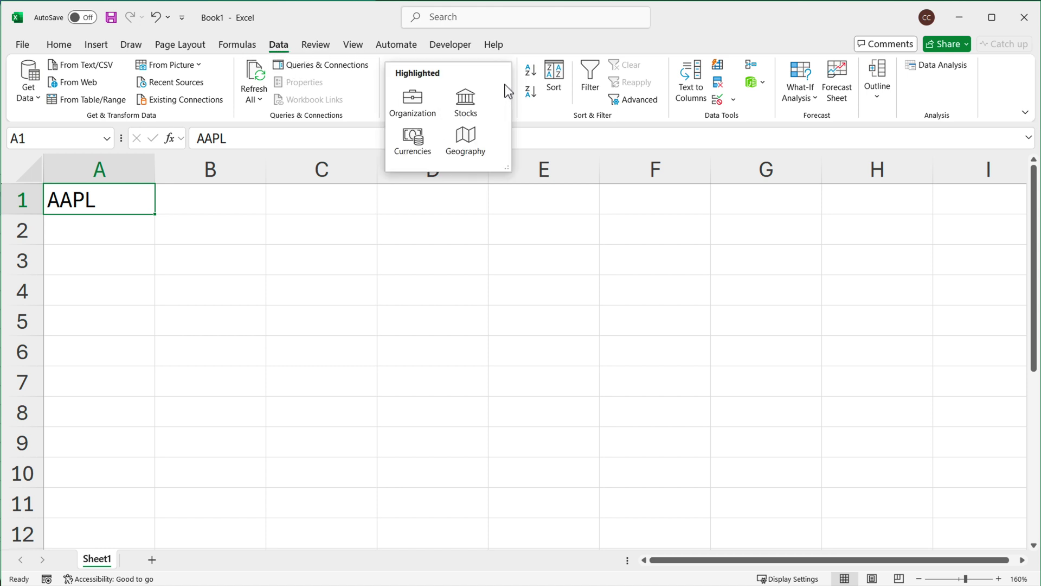
click(466, 113)
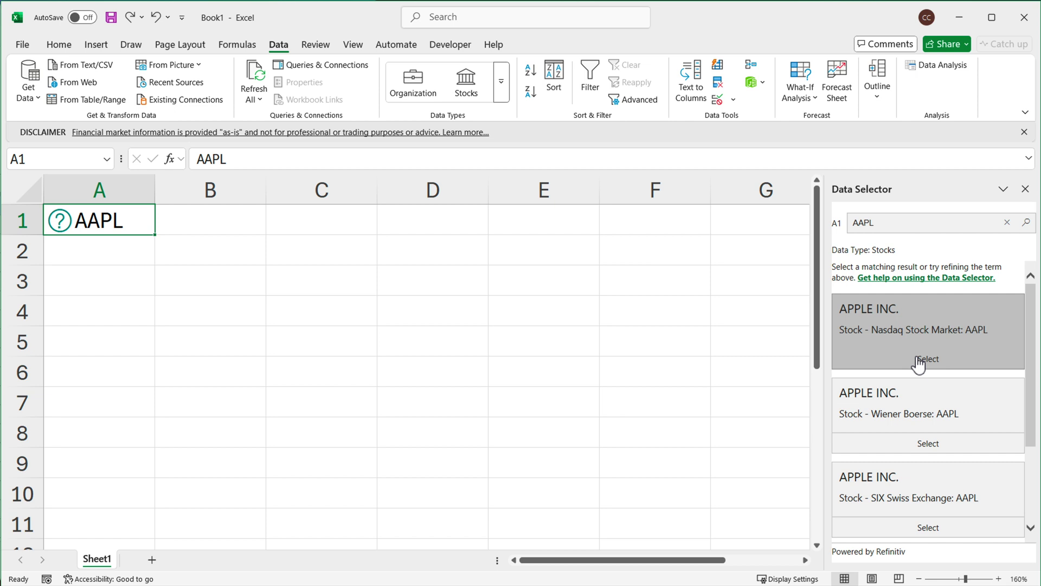
click(923, 361)
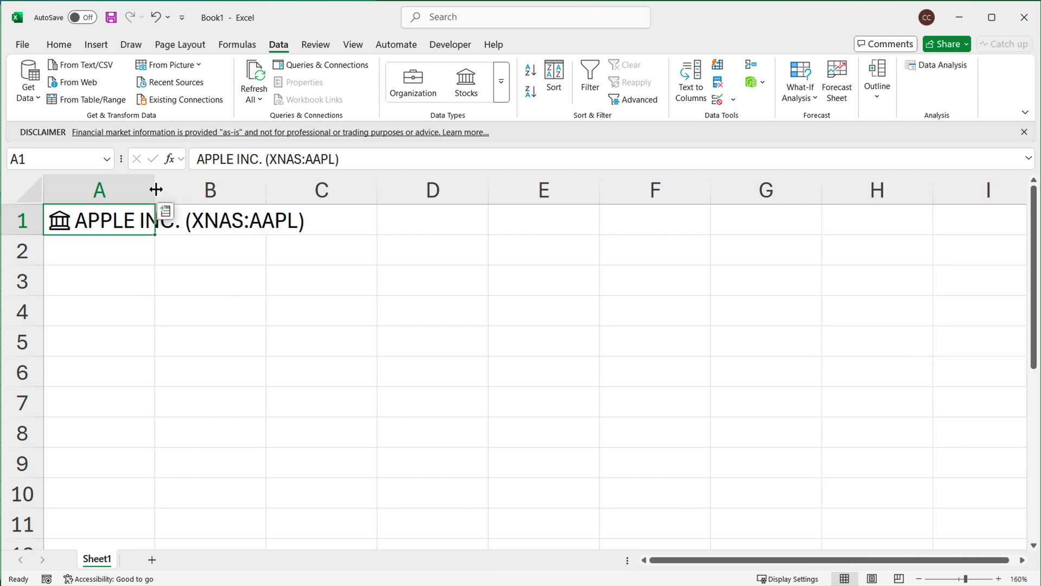
Widen column A and enter =A1.Price in B1, showing $ 226.37
drag(156, 190, 313, 191)
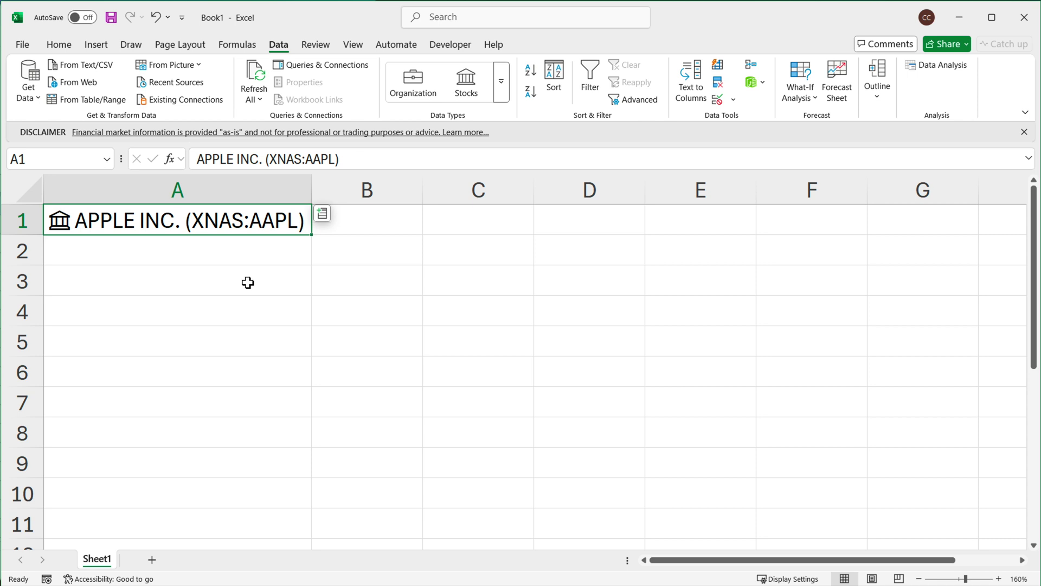
ctrl+scroll(249, 284, down, 3)
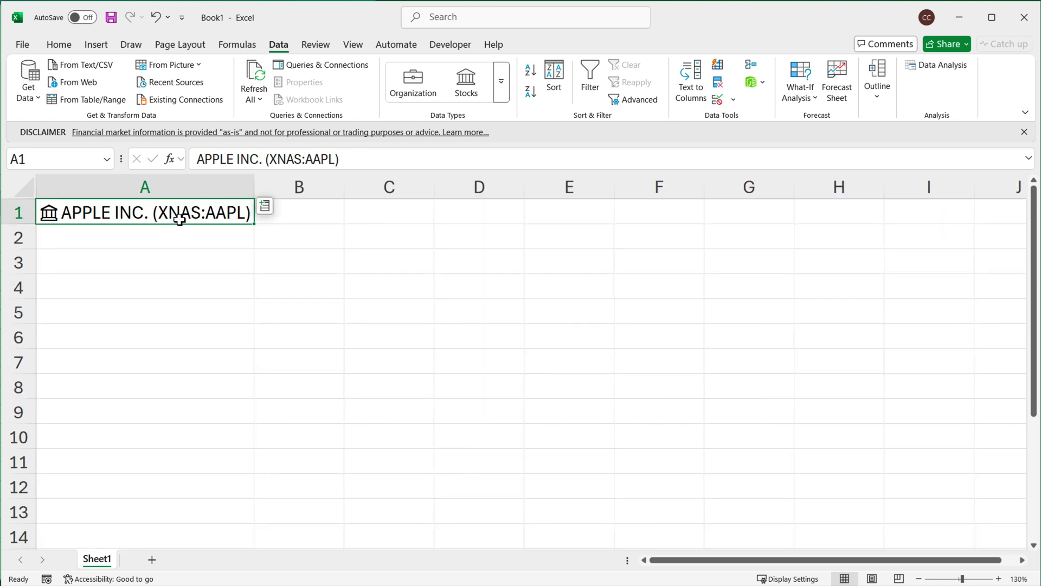
click(308, 221)
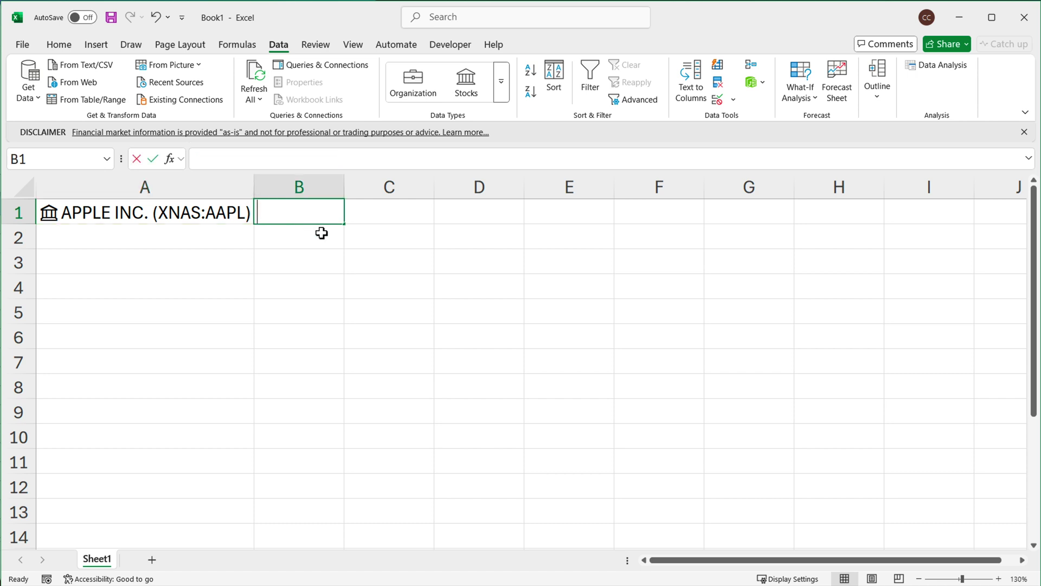
text(=)
click(186, 219)
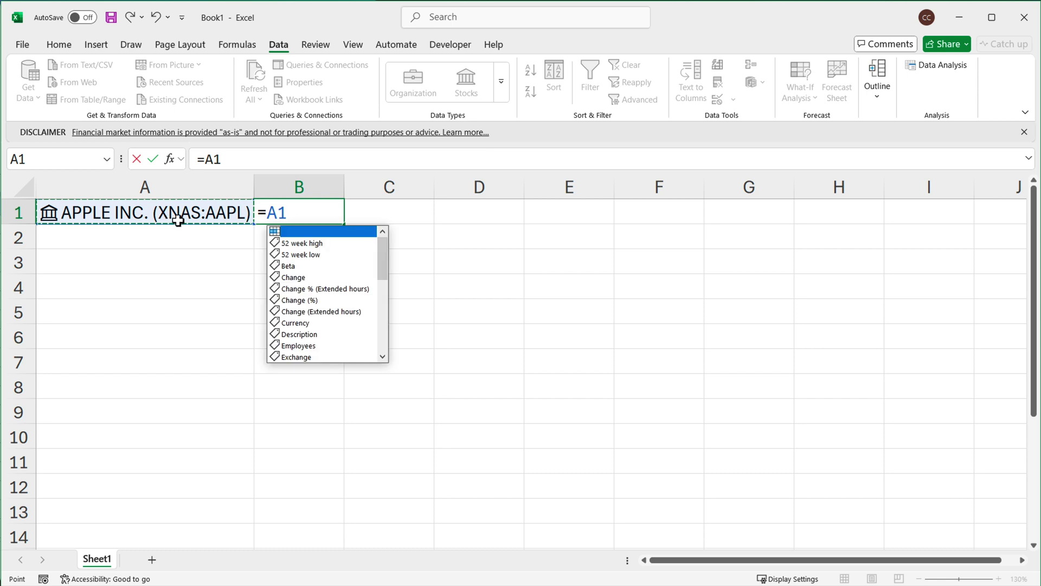
text(.)
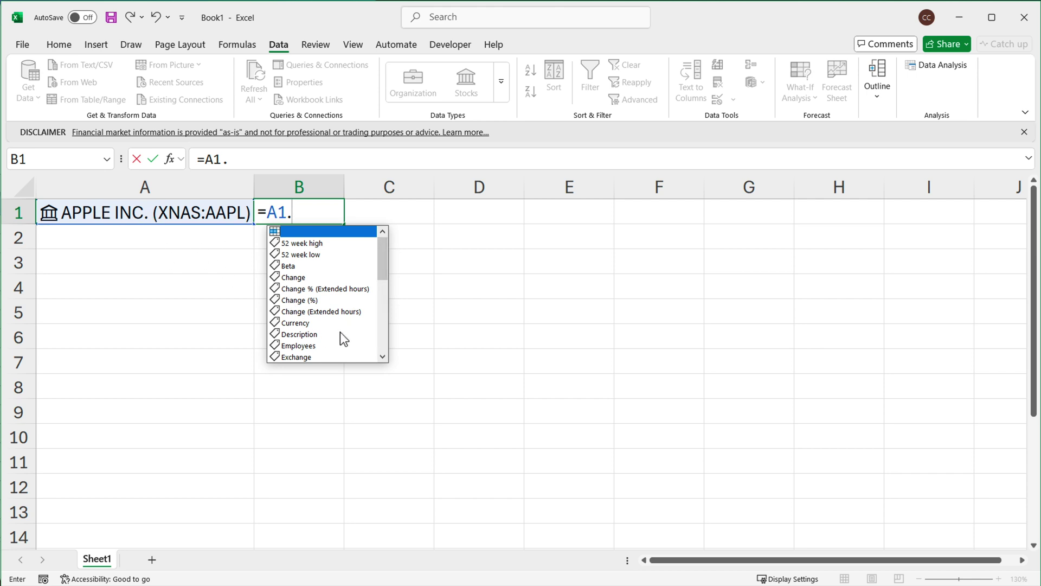
drag(383, 263, 372, 334)
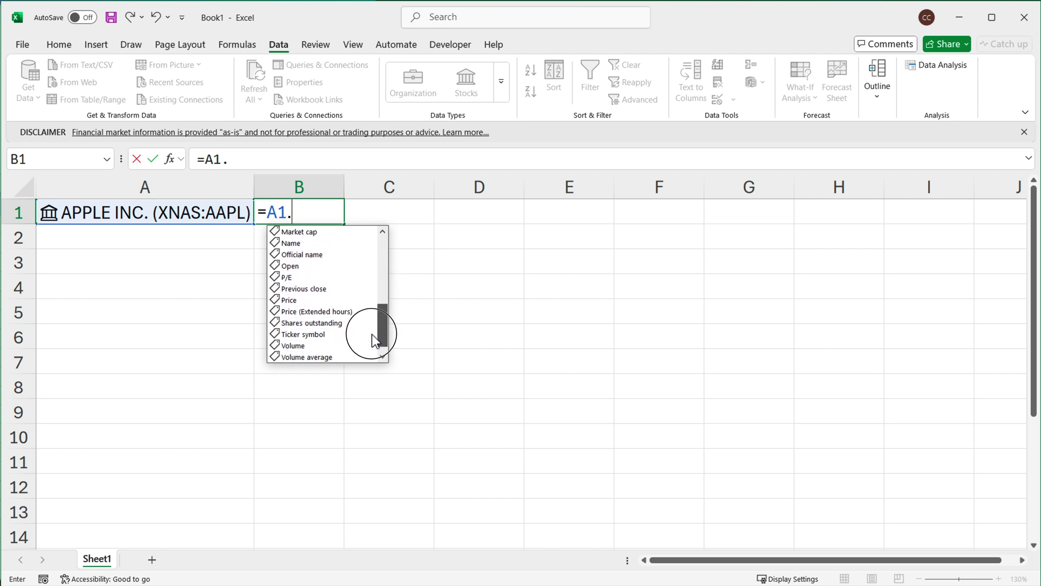
double_click(321, 300)
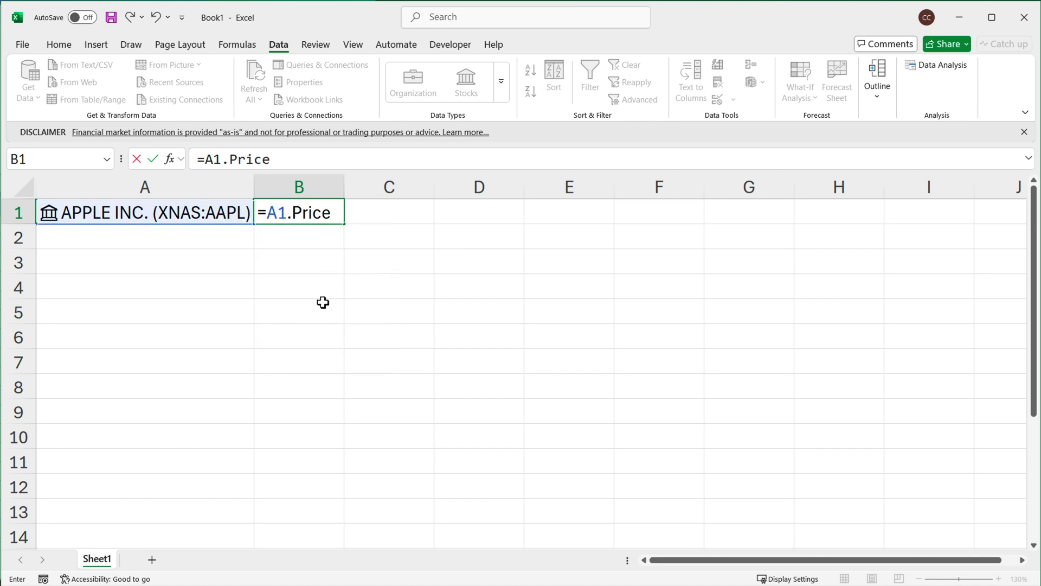
key(Return)
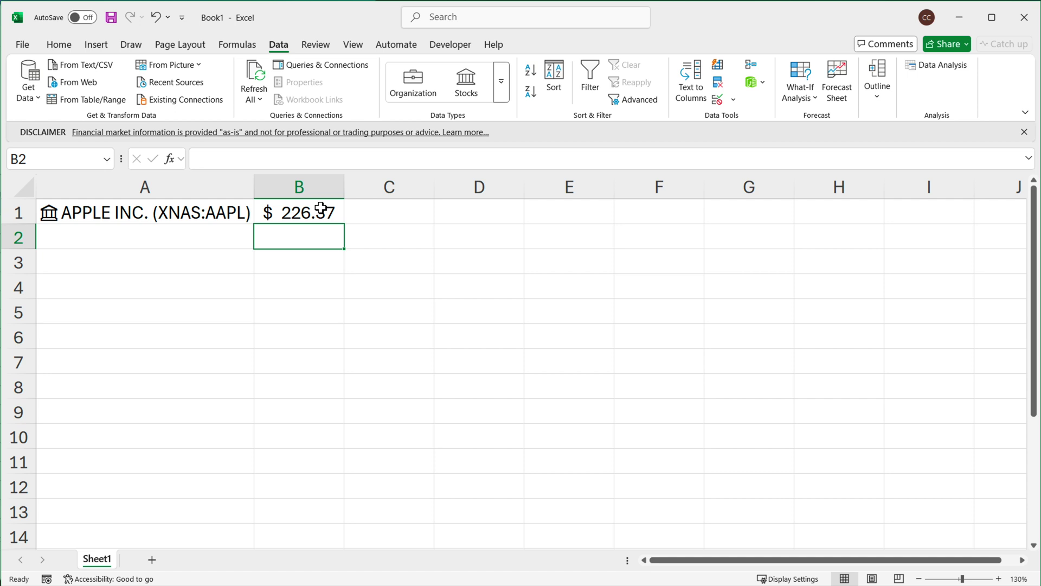
Enter =A1.[Previous close] in C1, showing $ 227.37
click(367, 217)
text(=)
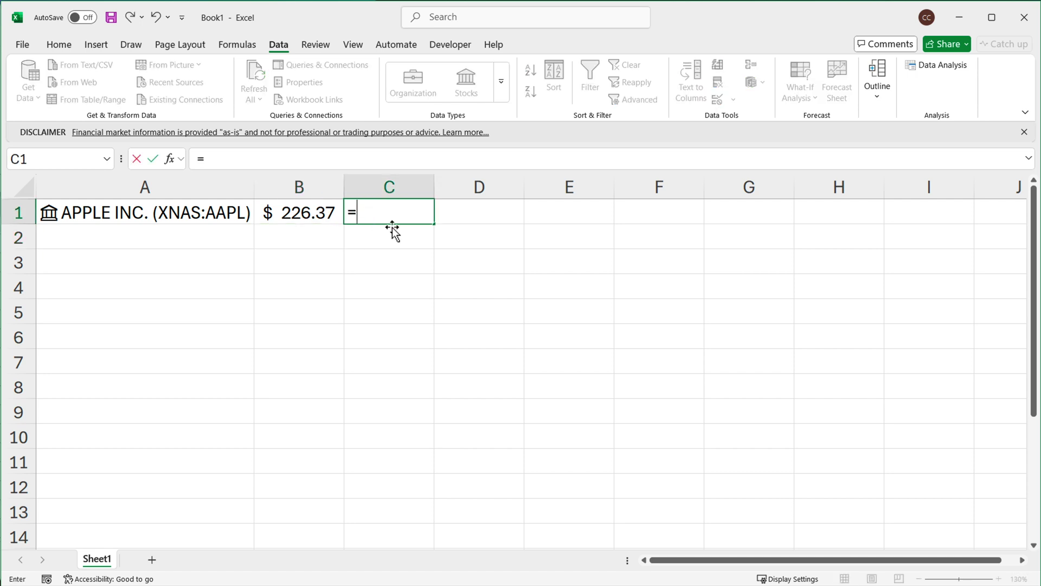
click(199, 218)
text(.)
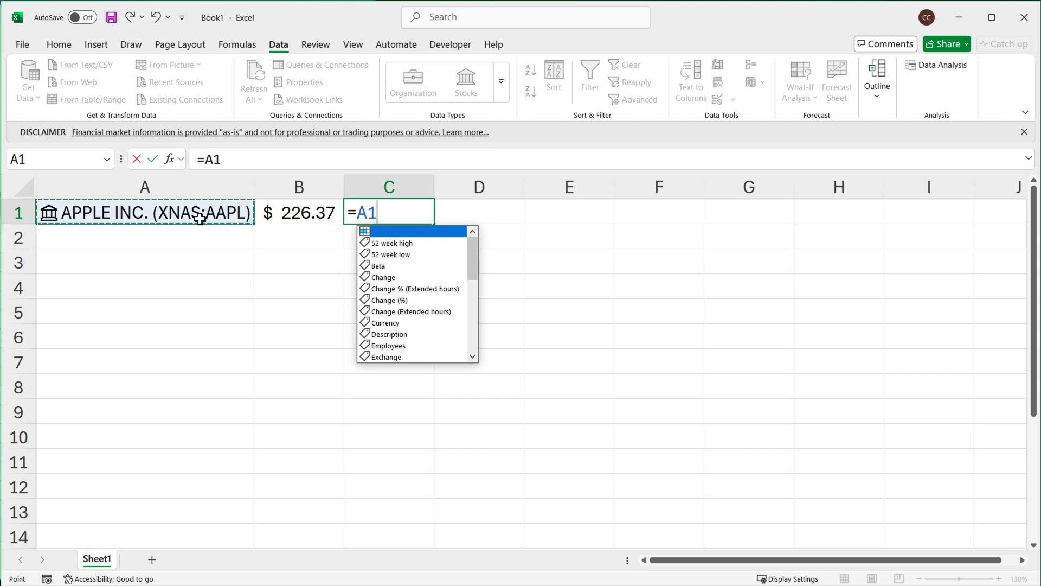
key(Escape)
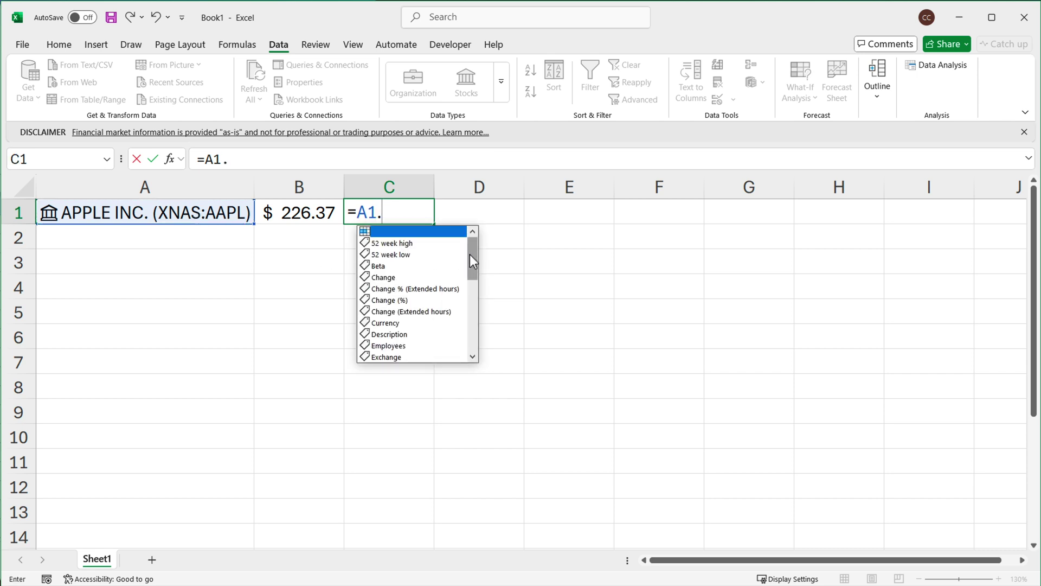
drag(471, 255, 477, 337)
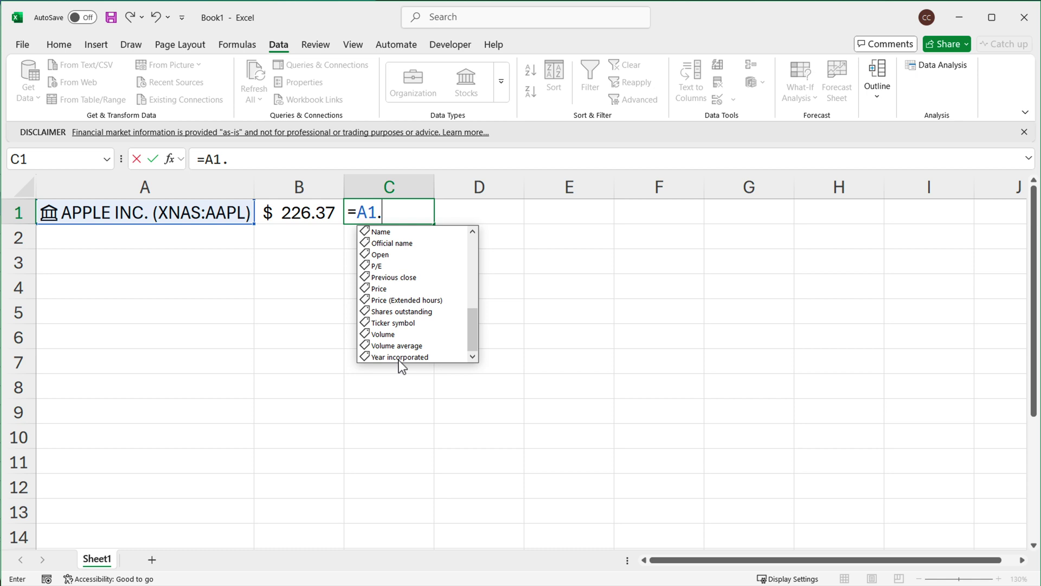
double_click(410, 278)
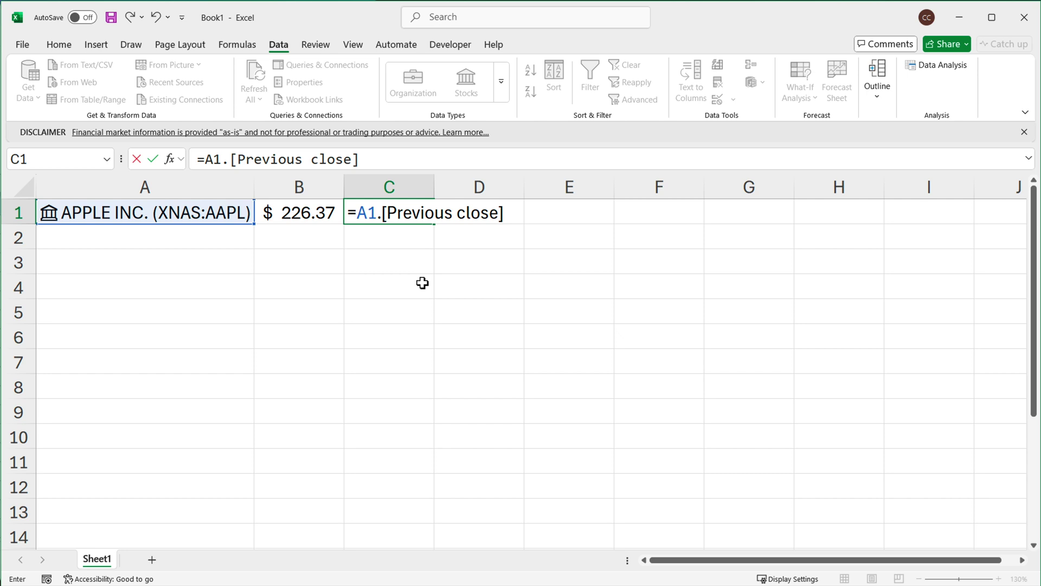
key(Return)
Enter =A1.[Year incorporated] in D1, showing 1977
key(Right)
key(Up)
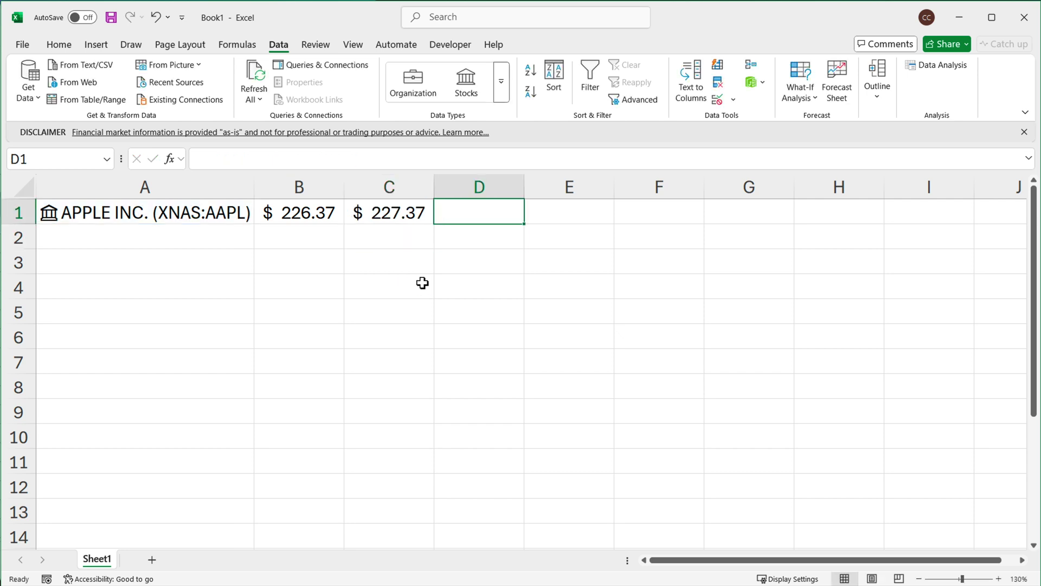
text(=)
click(214, 210)
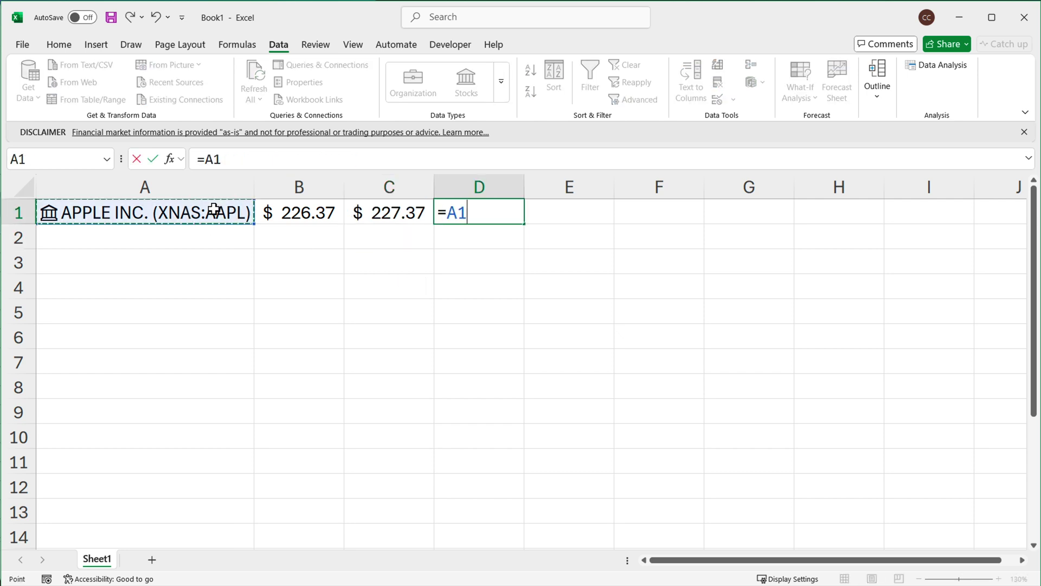
text(.)
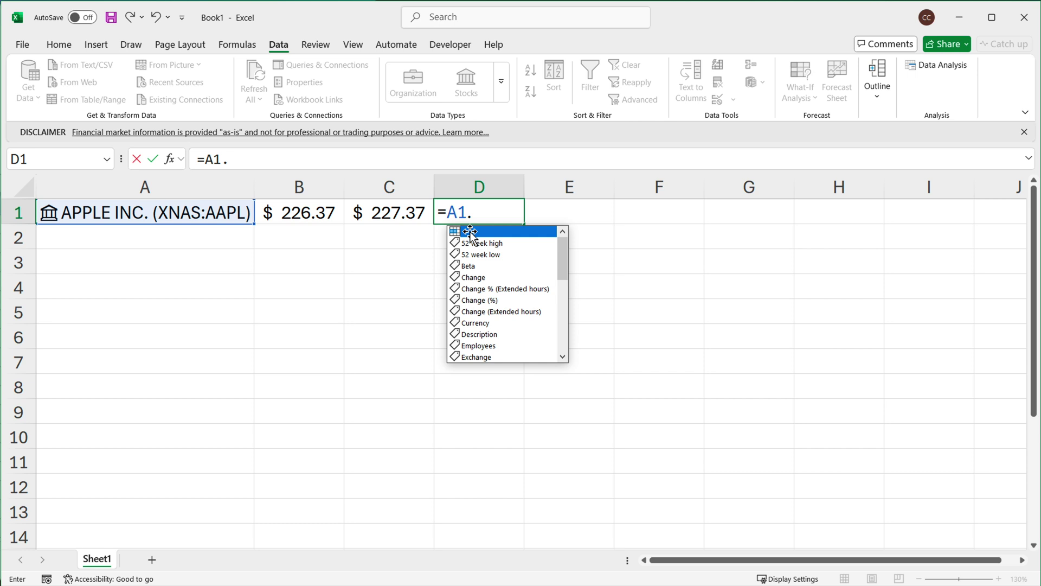
text(ye)
double_click(509, 233)
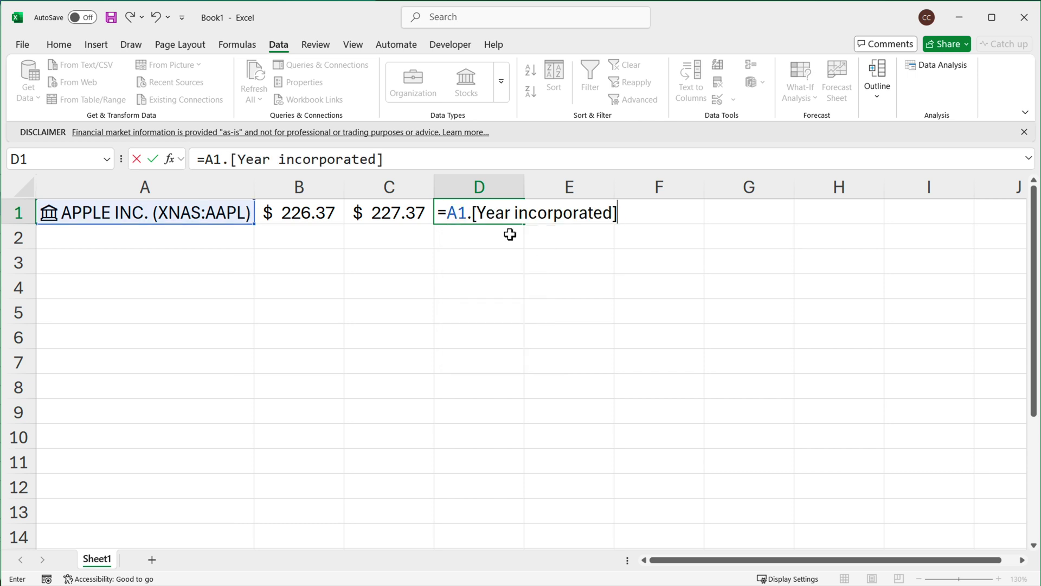
key(Return)
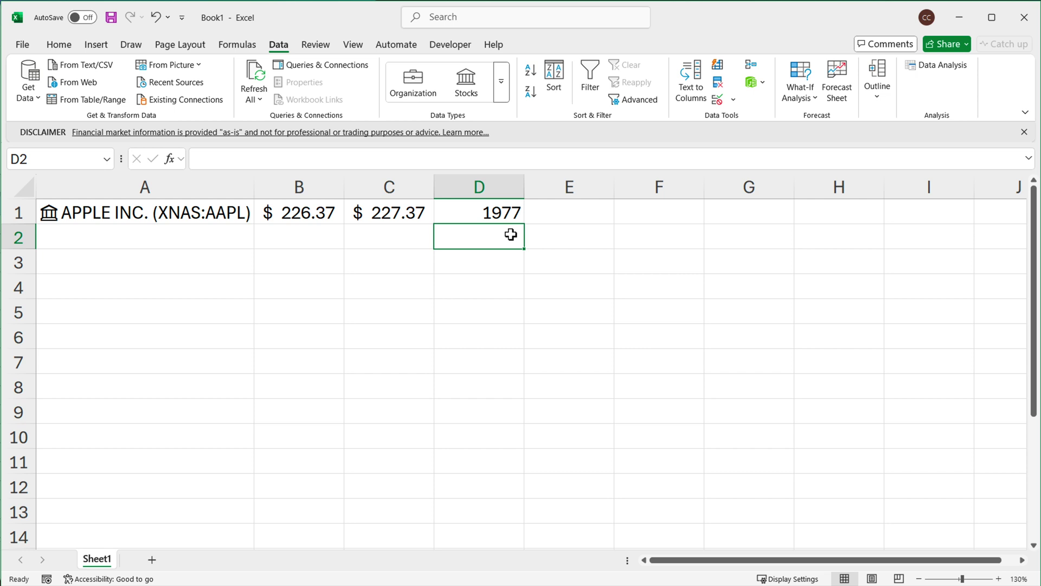
Set the Stocks data type refresh to update automatically every 5 minutes
click(150, 219)
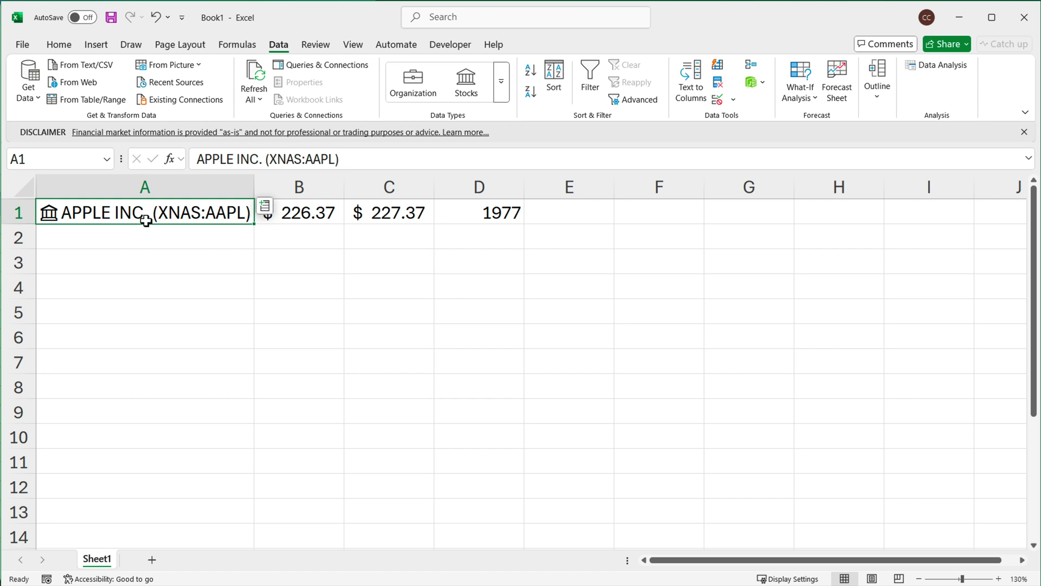
right_click(136, 215)
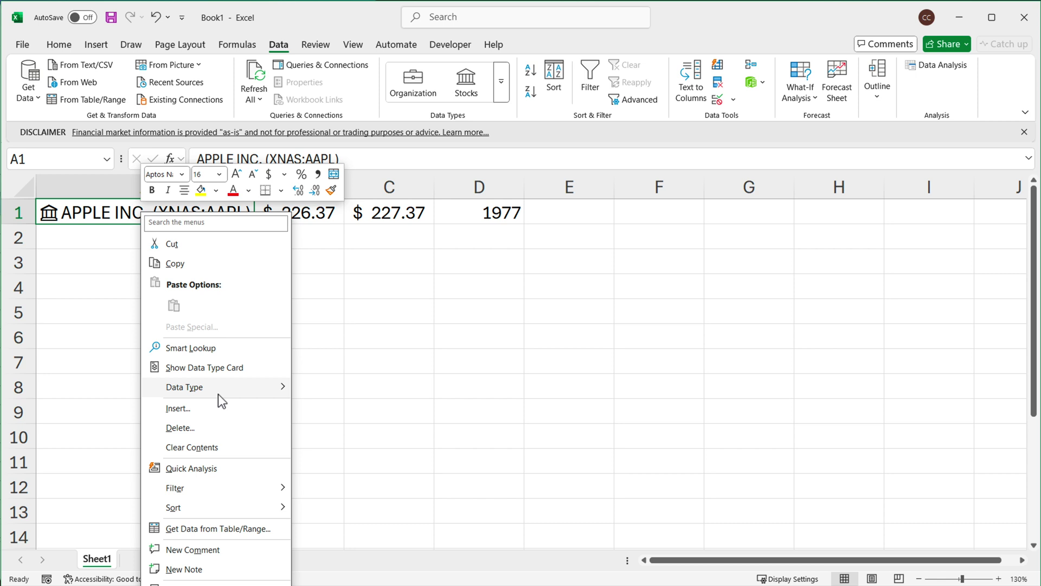
mouse_move(222, 391)
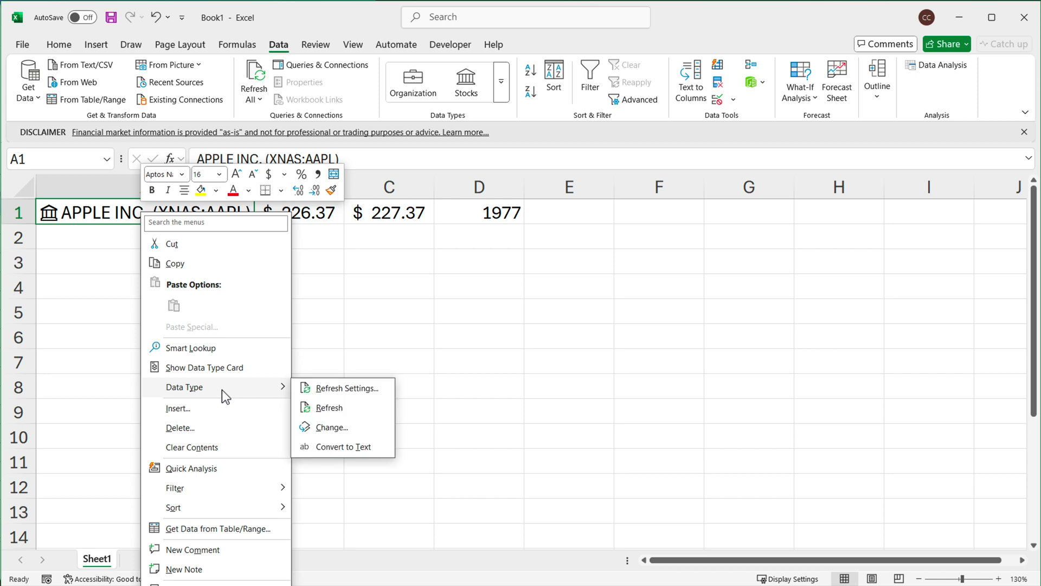
click(343, 388)
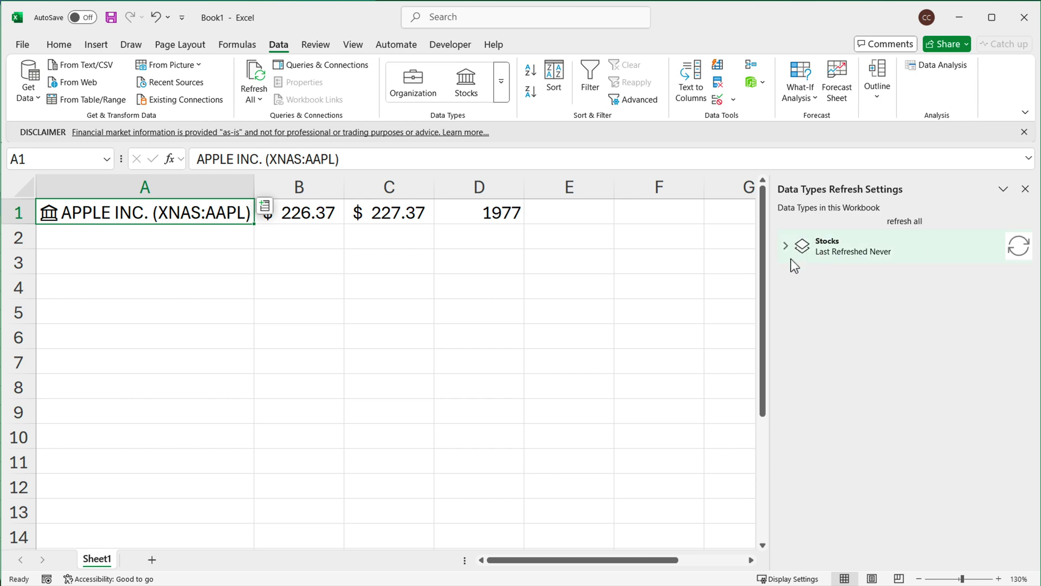
click(785, 246)
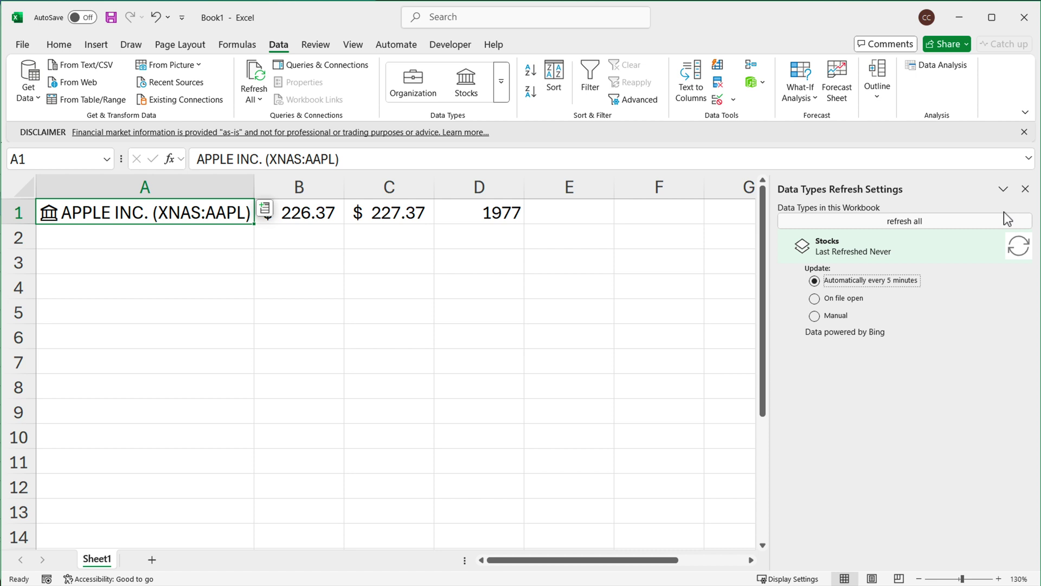
click(1025, 188)
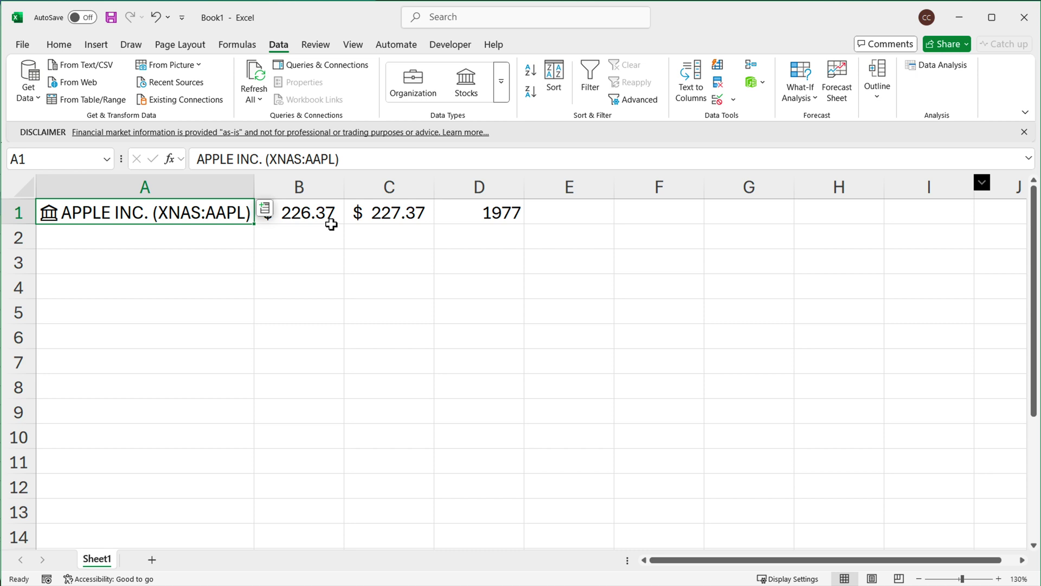
Check the pulled values in row 1, then add a new blank Sheet2
drag(338, 217, 502, 217)
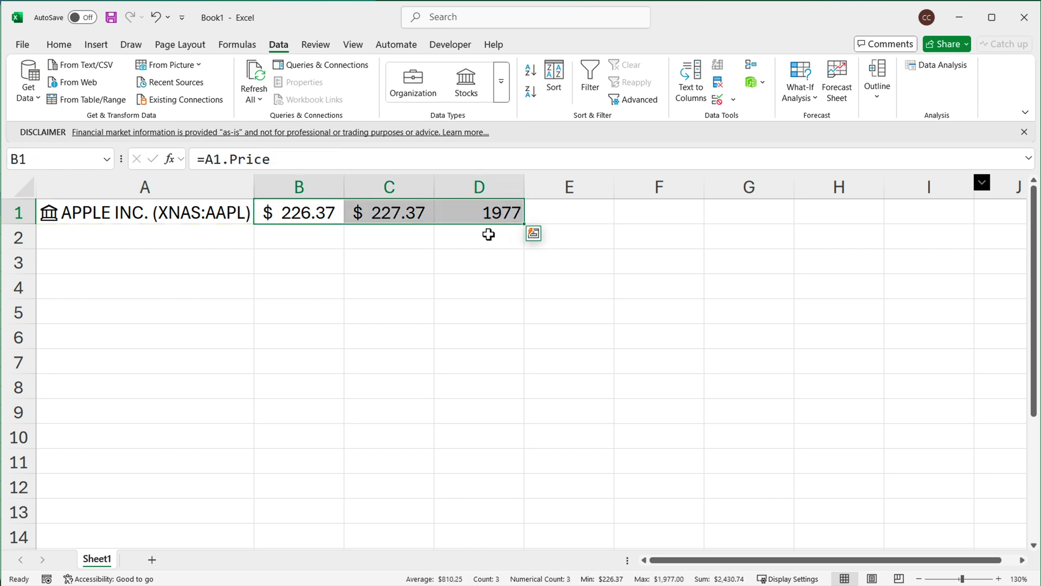
click(261, 254)
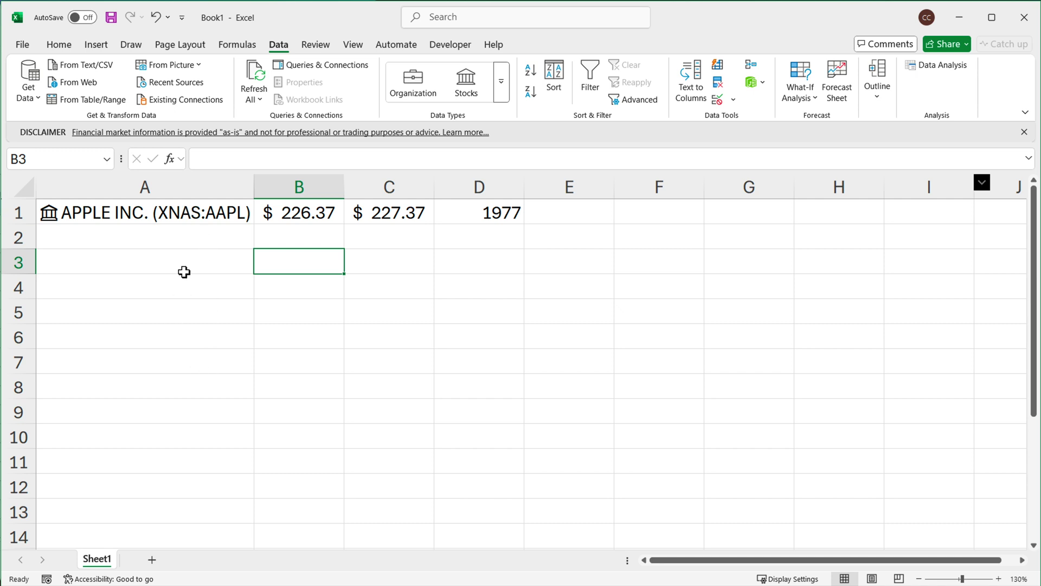
click(152, 559)
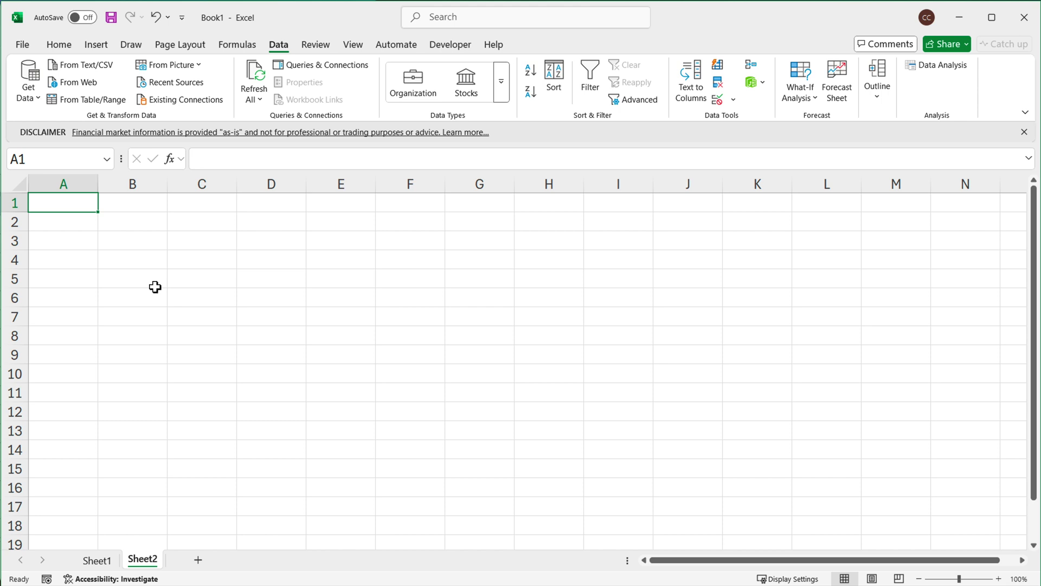
scroll(156, 287, up, 3)
Enter Ticker in A1 with AAPL, MSFT and GOOG listed below it
text(Ticker)
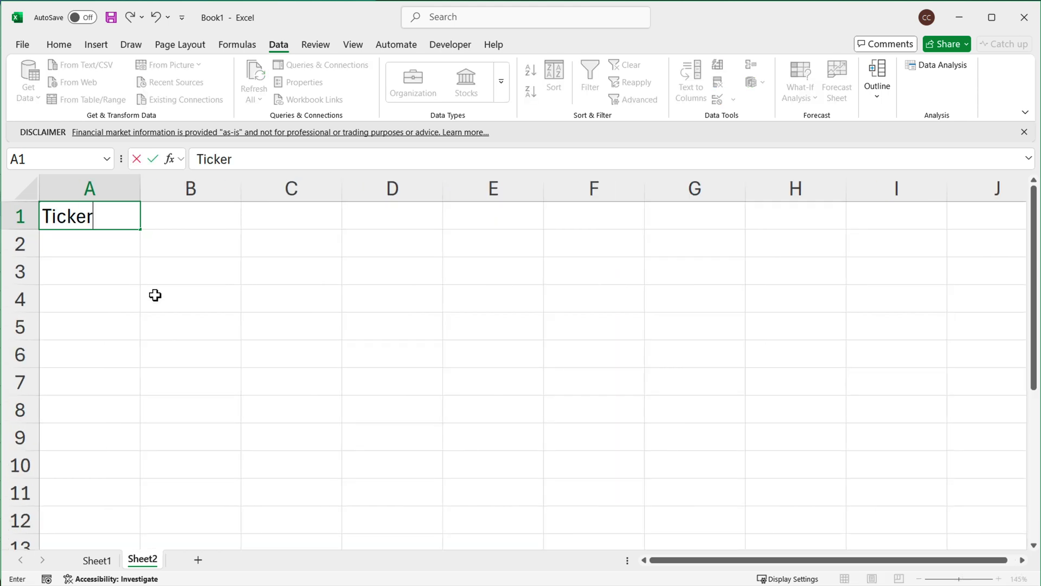
key(Return)
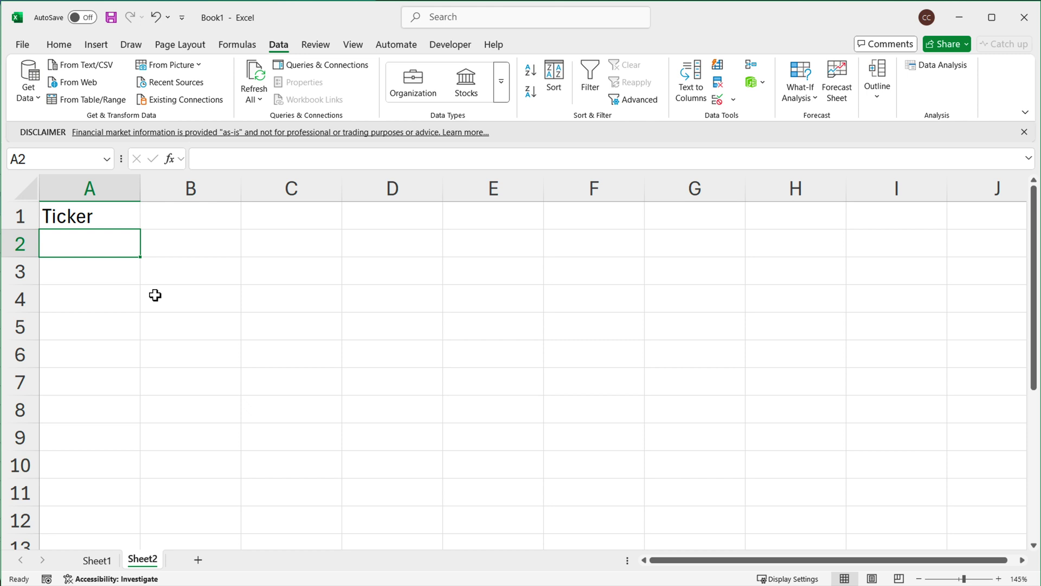
text(AAPL)
key(Return)
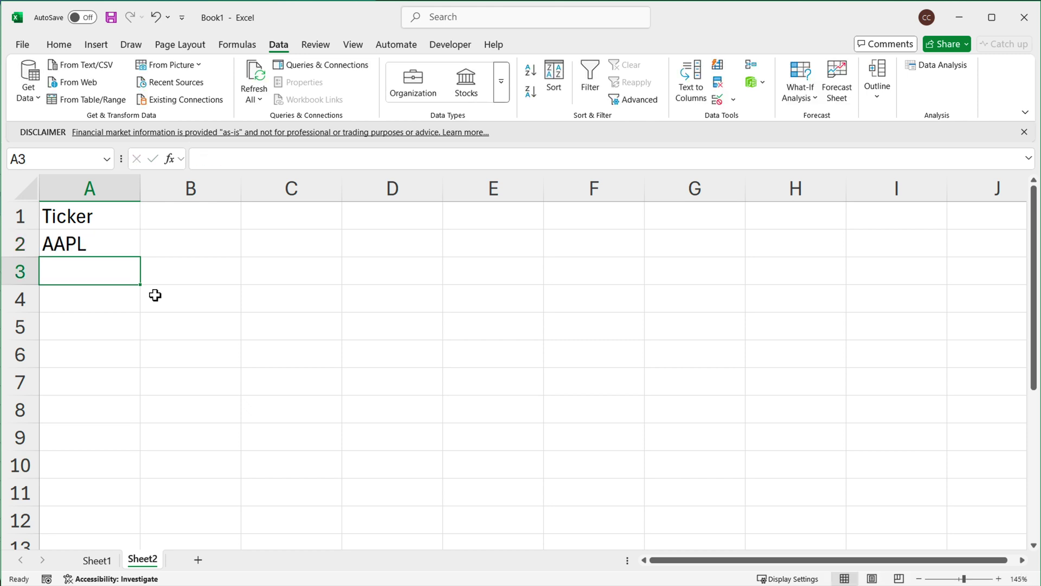
text(MSFT)
key(Return)
text(GOOG)
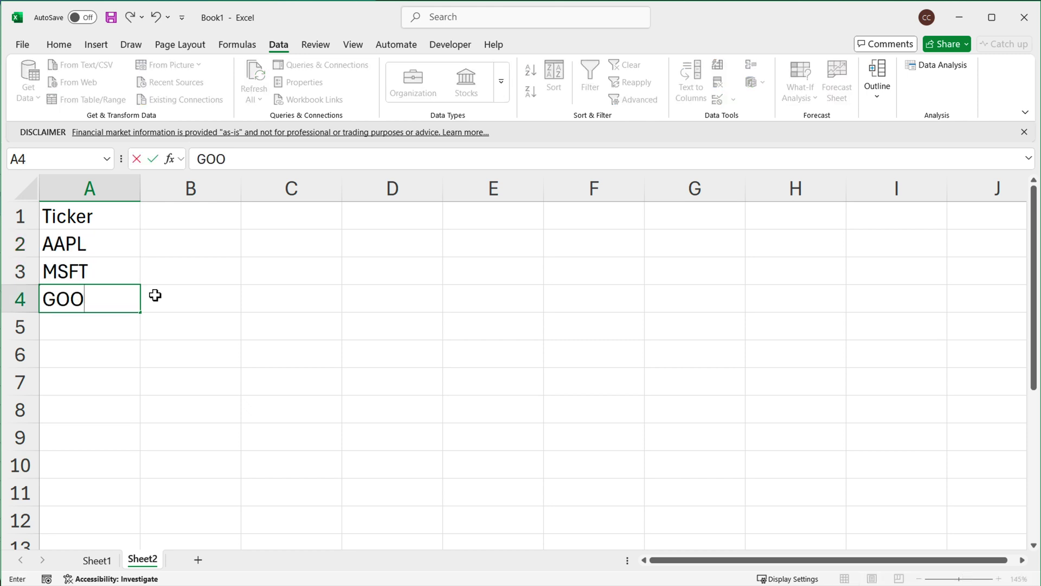
key(Return)
click(212, 276)
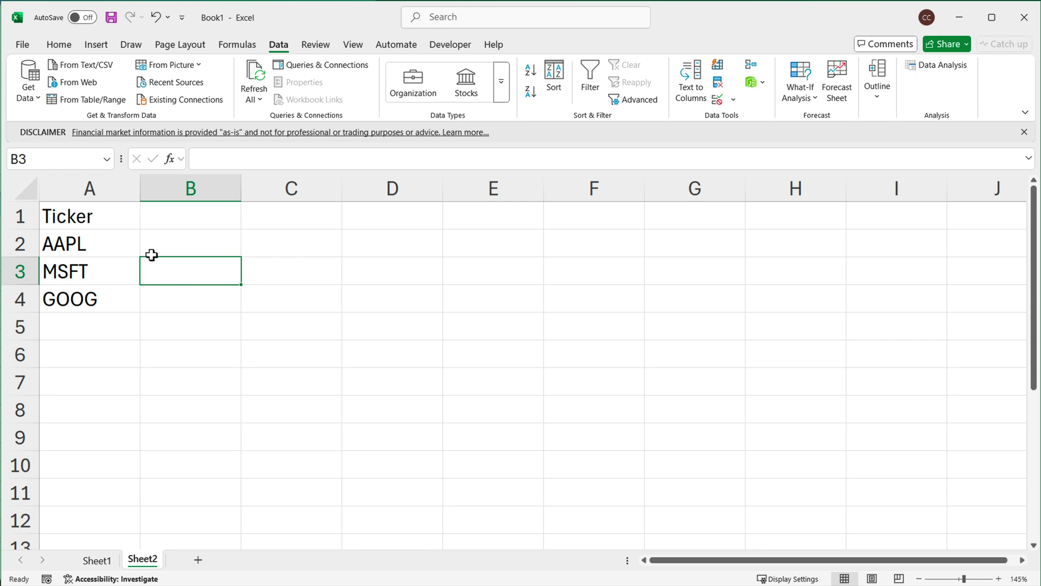
Format A1:A4 as a table with headers and apply a dark-teal table style
click(97, 218)
drag(97, 219, 107, 300)
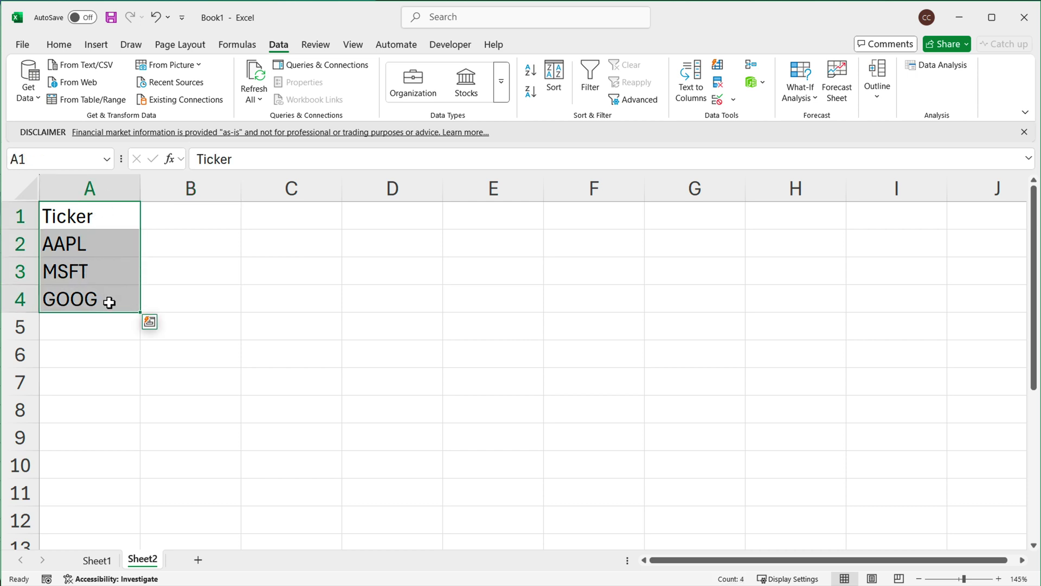
click(97, 46)
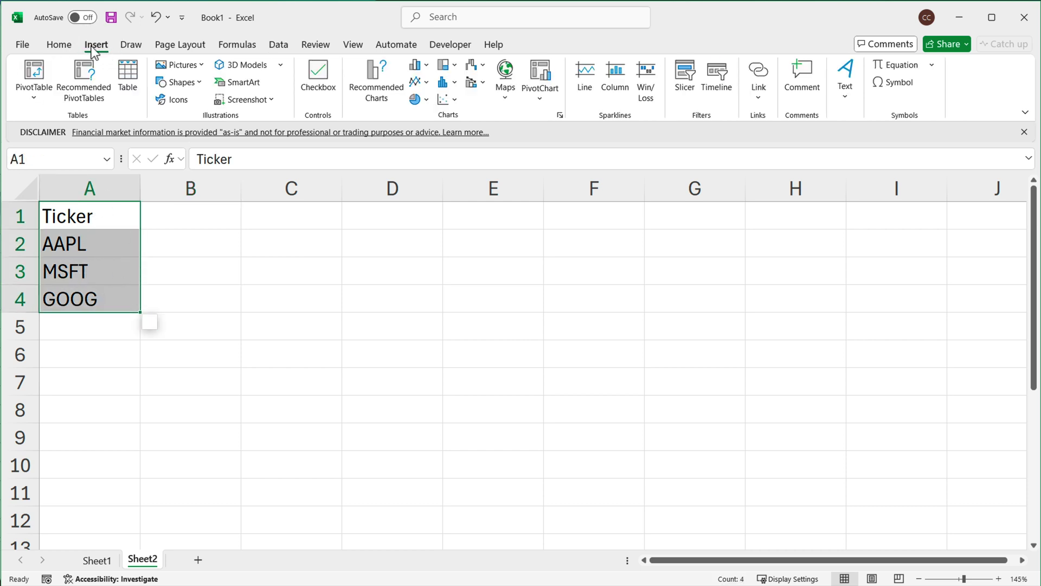
click(129, 91)
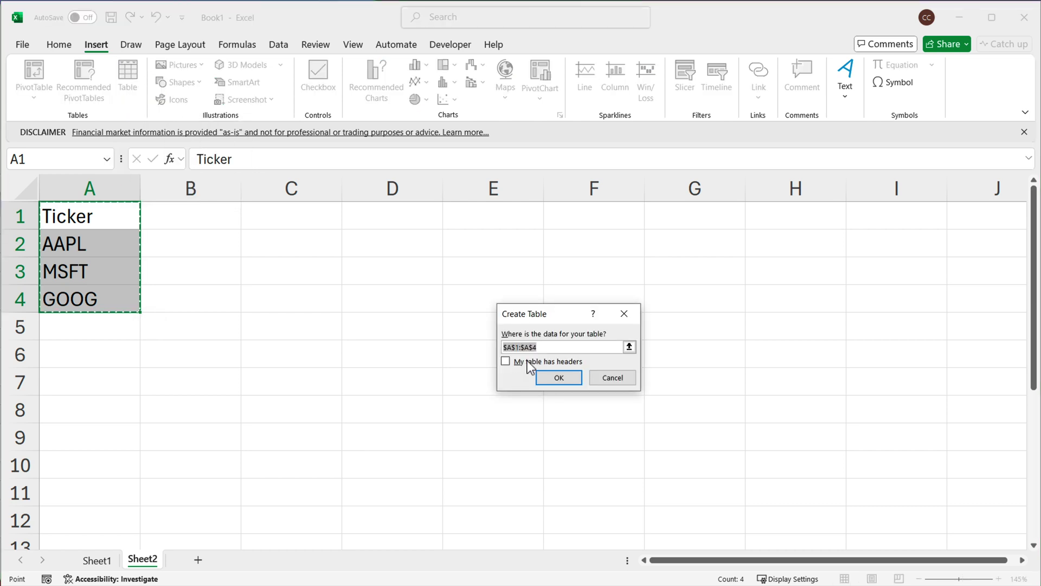
click(529, 362)
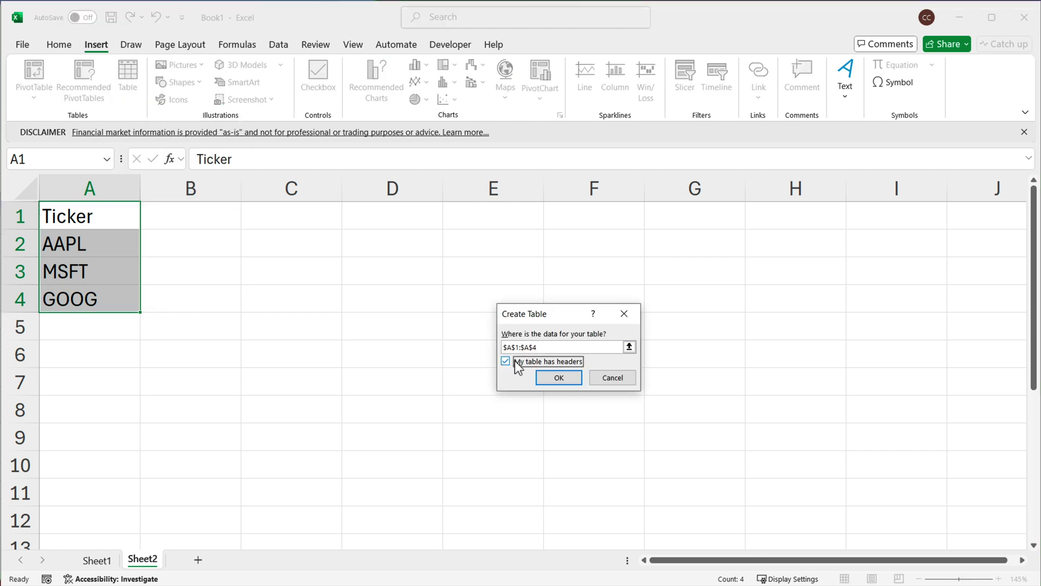
click(567, 379)
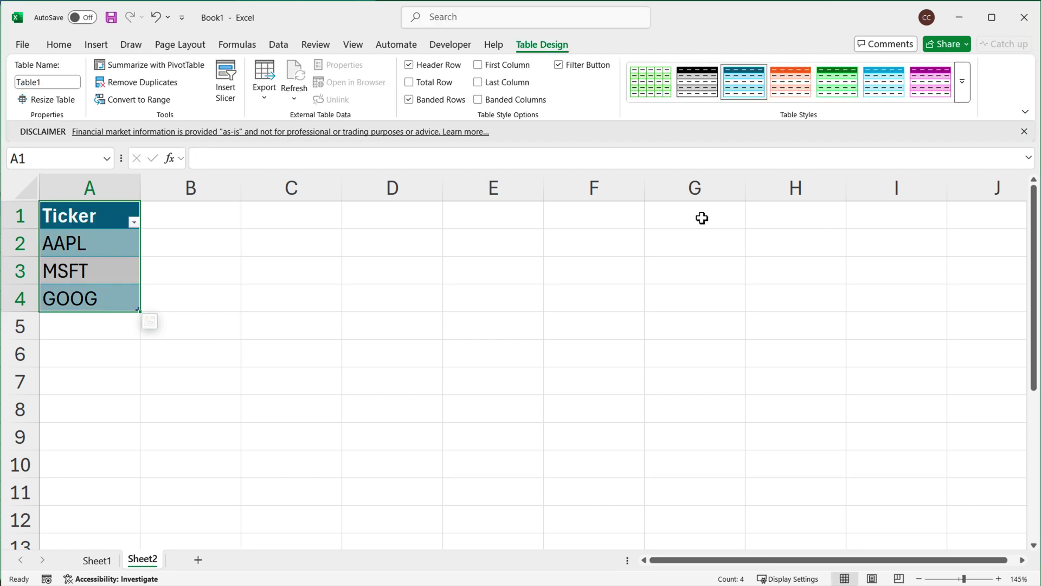
click(964, 94)
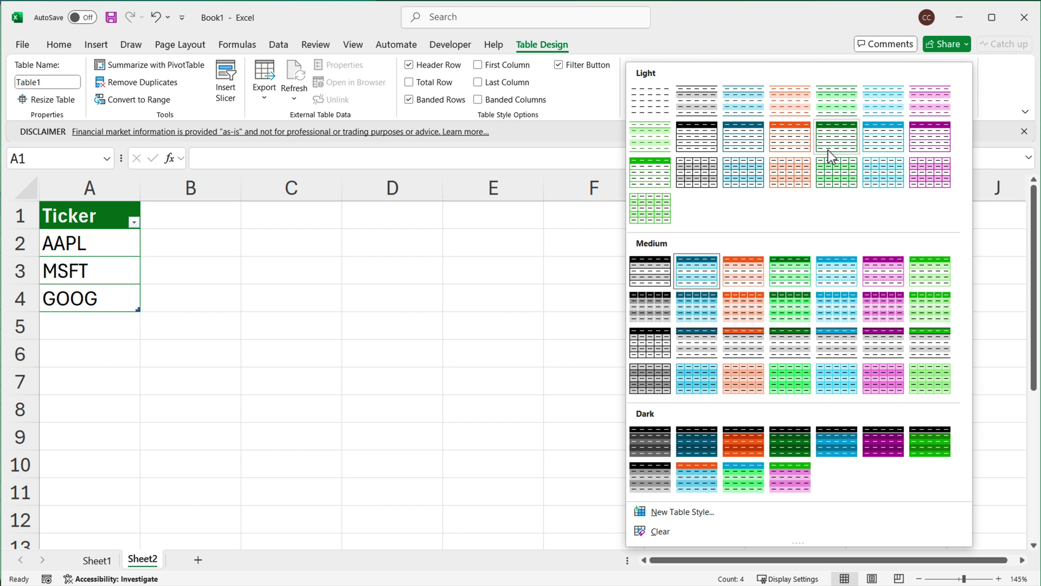
click(741, 144)
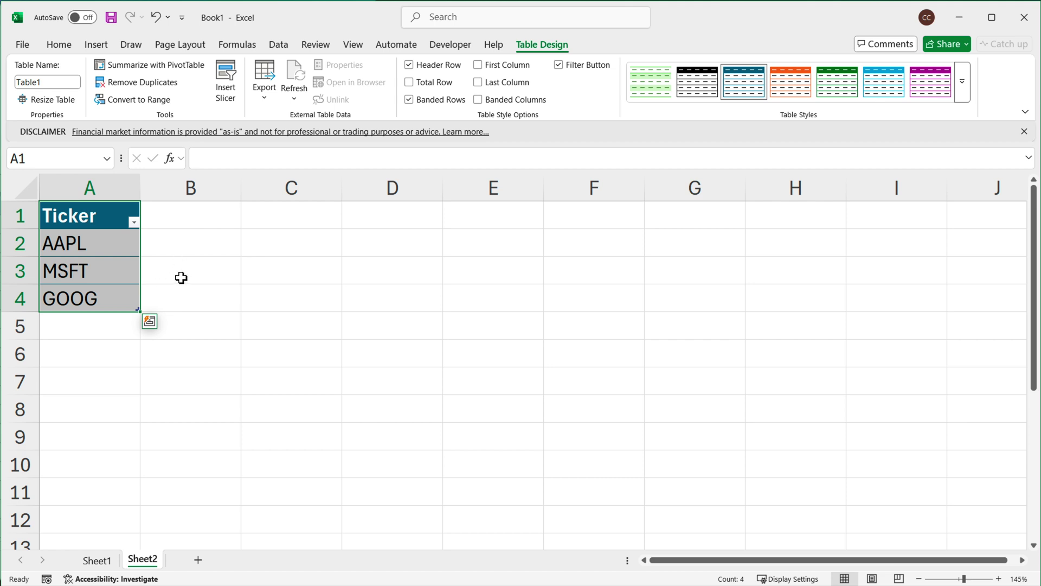
Convert A2:A4 to Stocks (Apple Inc., Microsoft Corporation, Alphabet Inc.) and widen column A
drag(79, 243, 81, 300)
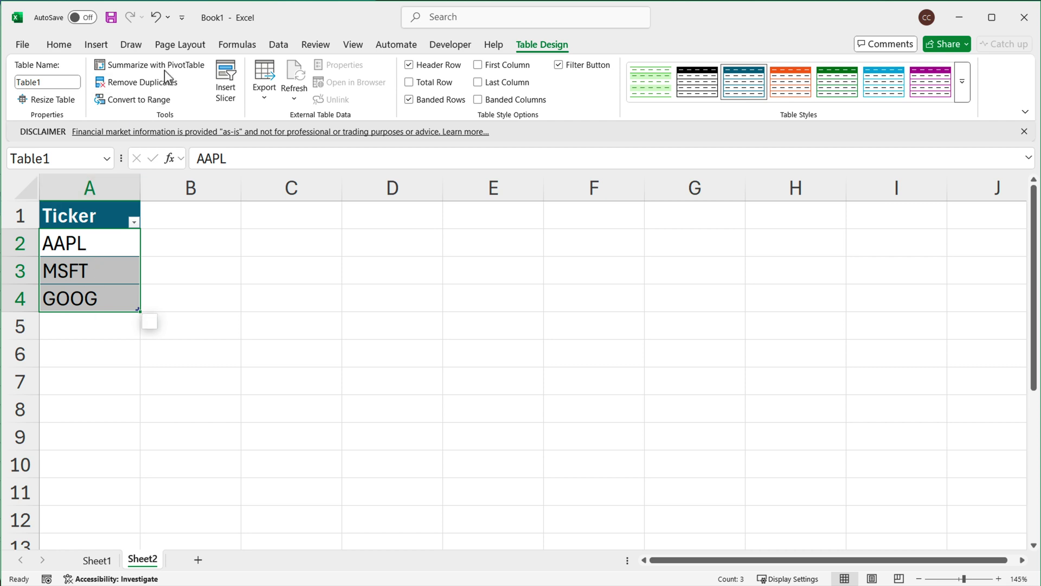
click(279, 47)
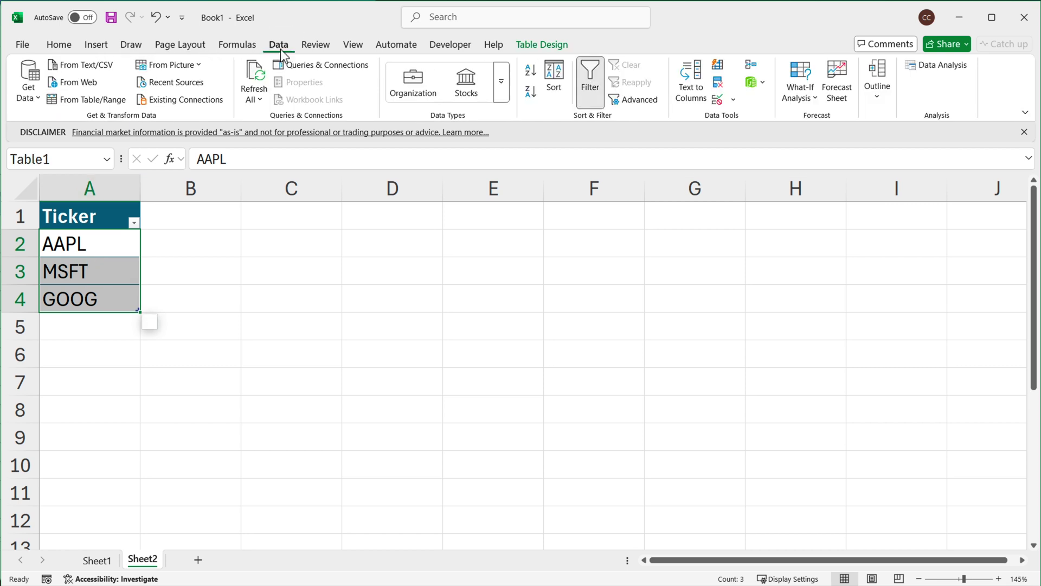
click(502, 82)
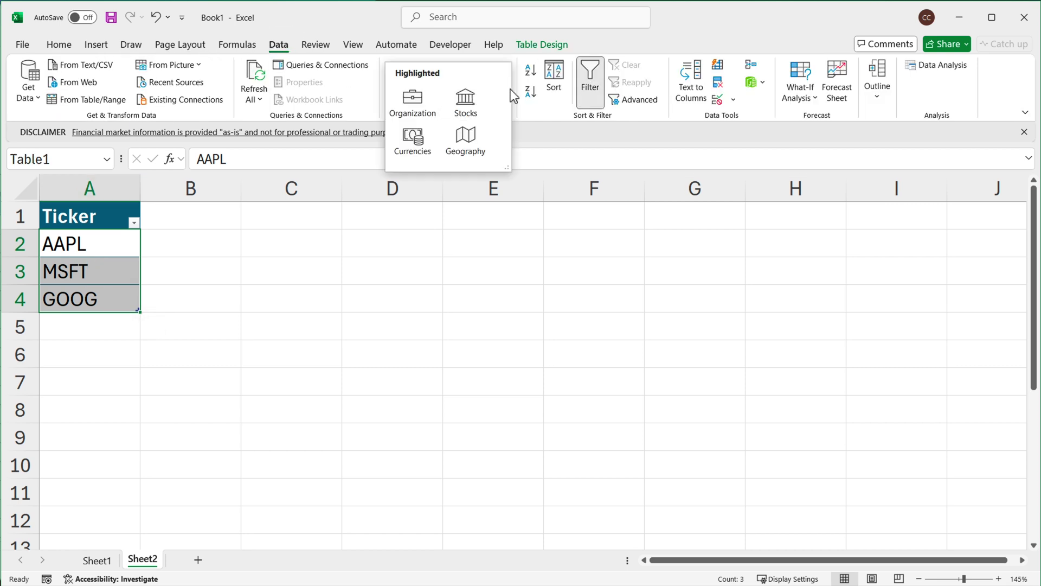
click(463, 109)
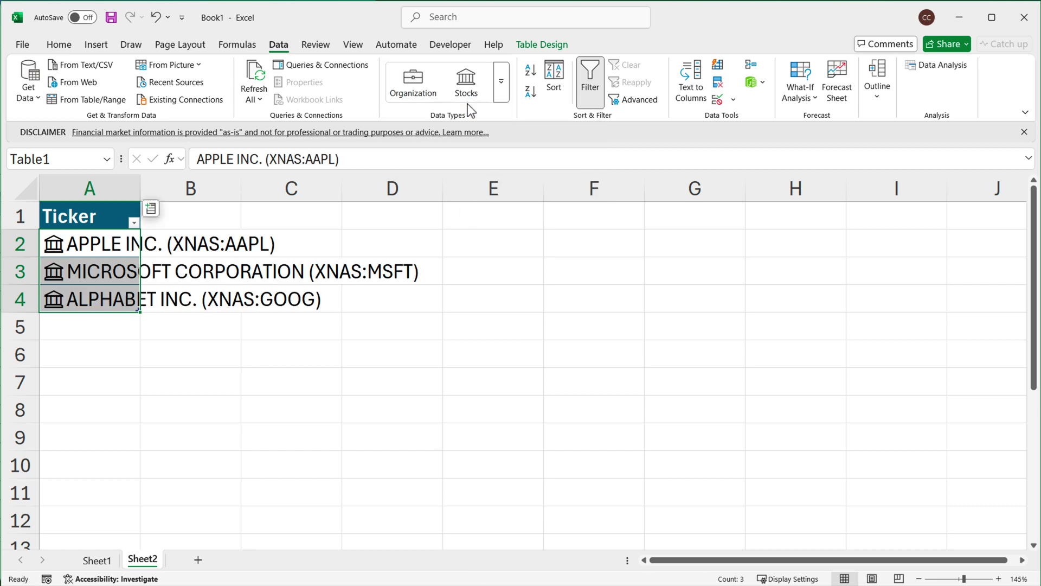
drag(144, 188, 428, 203)
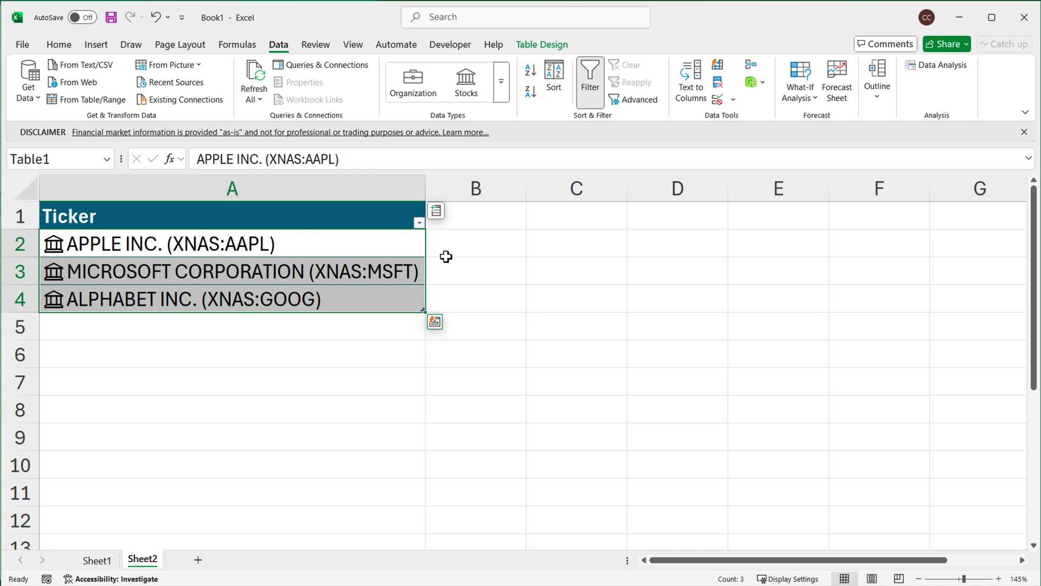
Add Price and P/E columns to the stock table from the field list
click(438, 213)
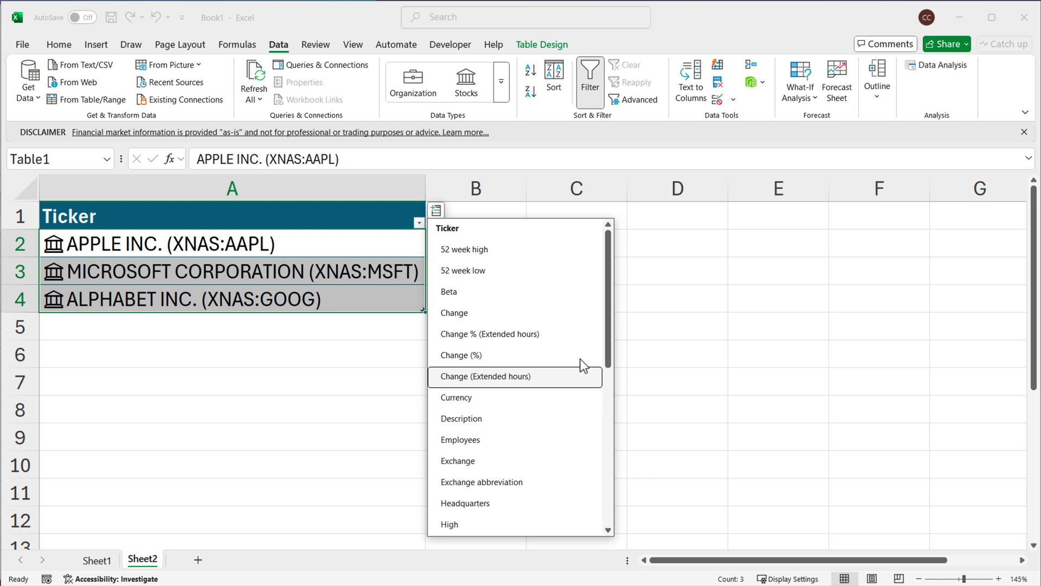
drag(606, 349, 593, 488)
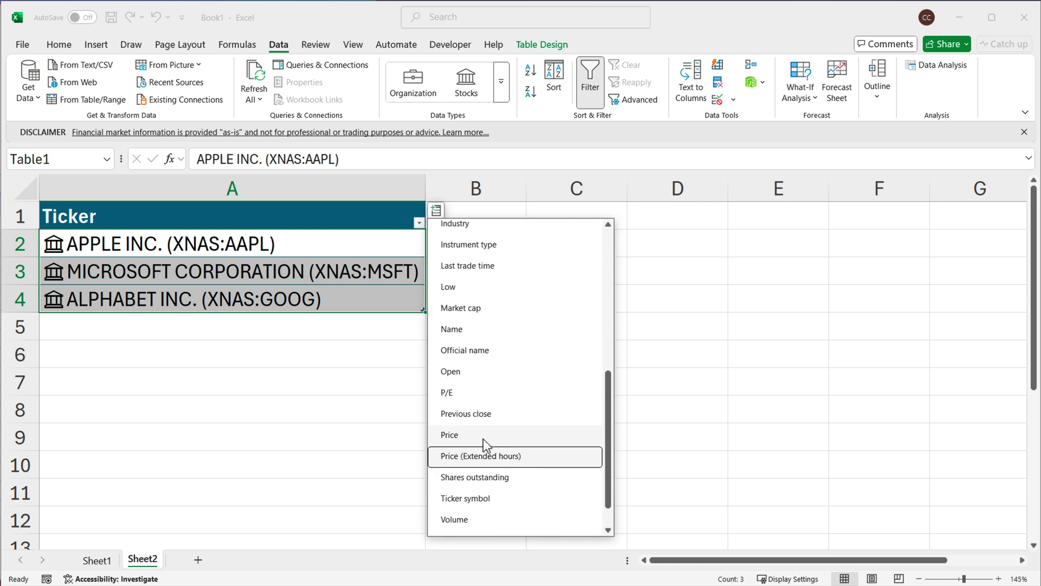
click(499, 438)
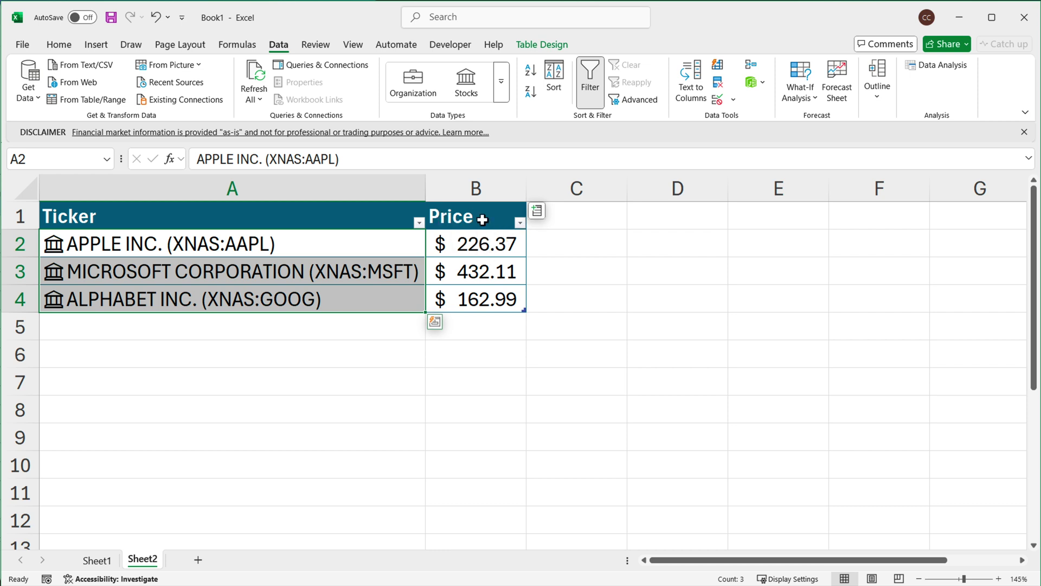
click(536, 211)
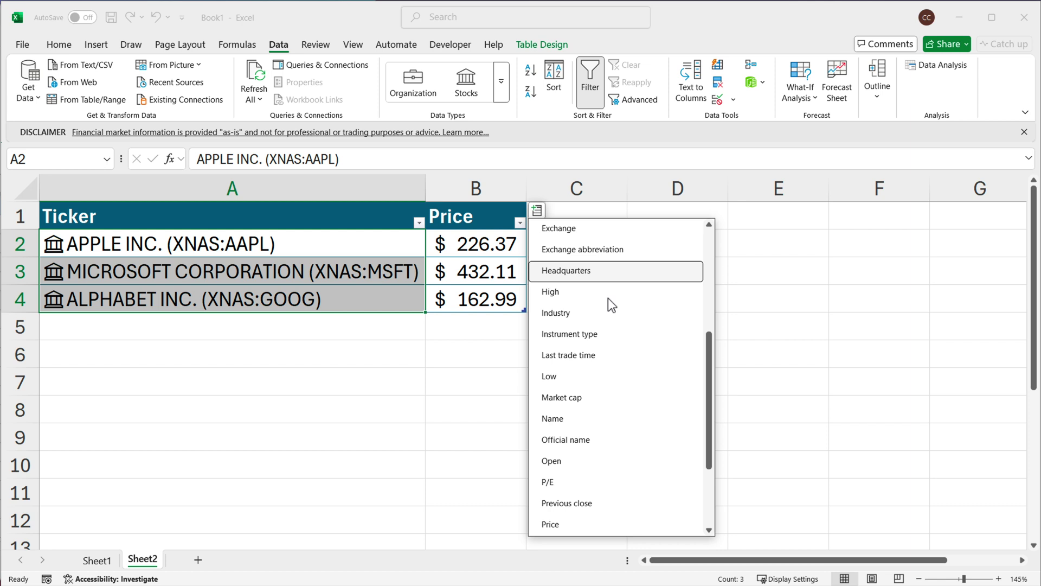
click(570, 482)
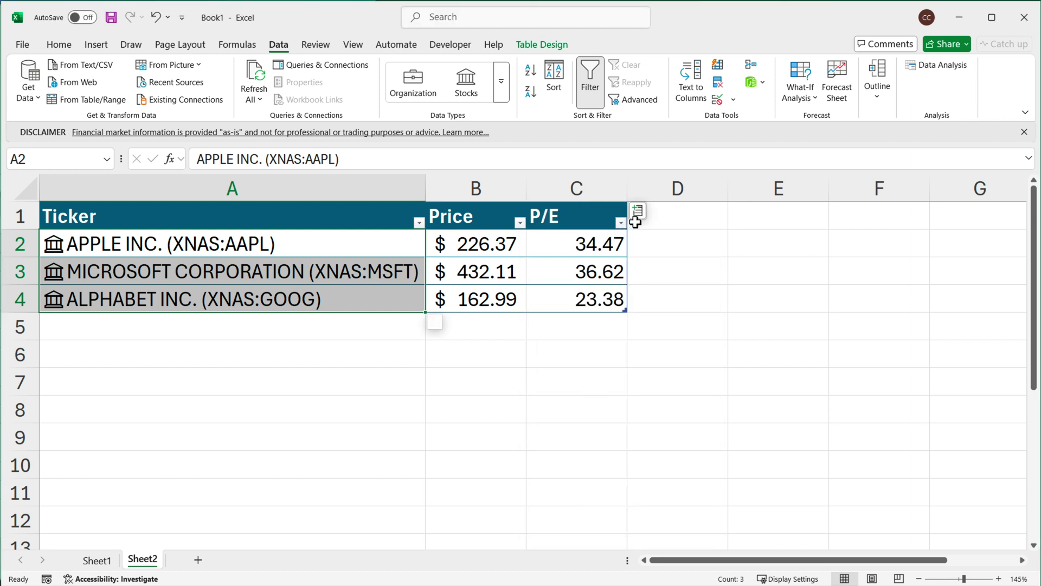
Add Industry and Previous close columns, then widen the Industry column to fit
click(639, 214)
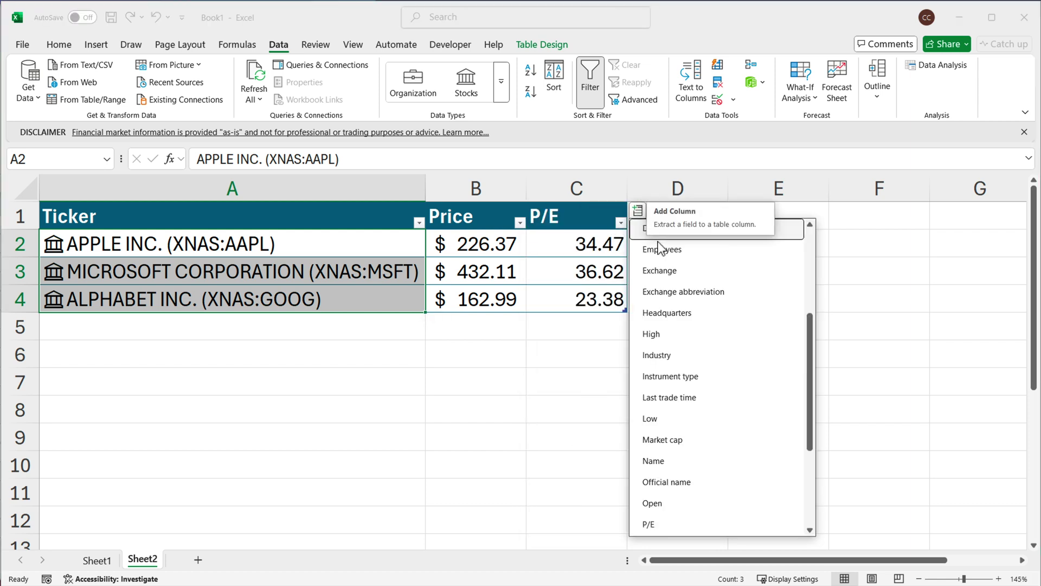
scroll(729, 460, up, 2)
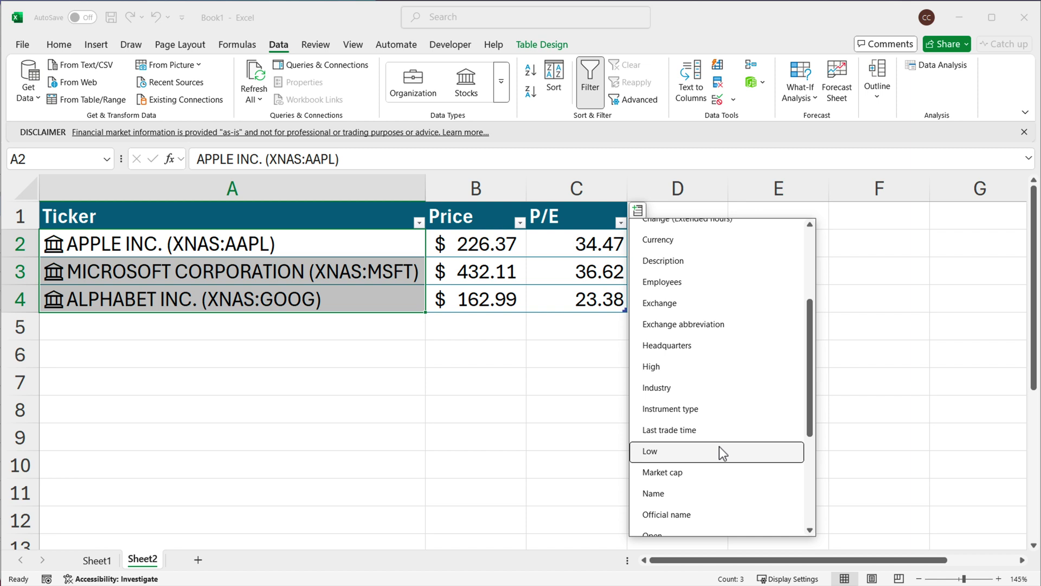
click(707, 393)
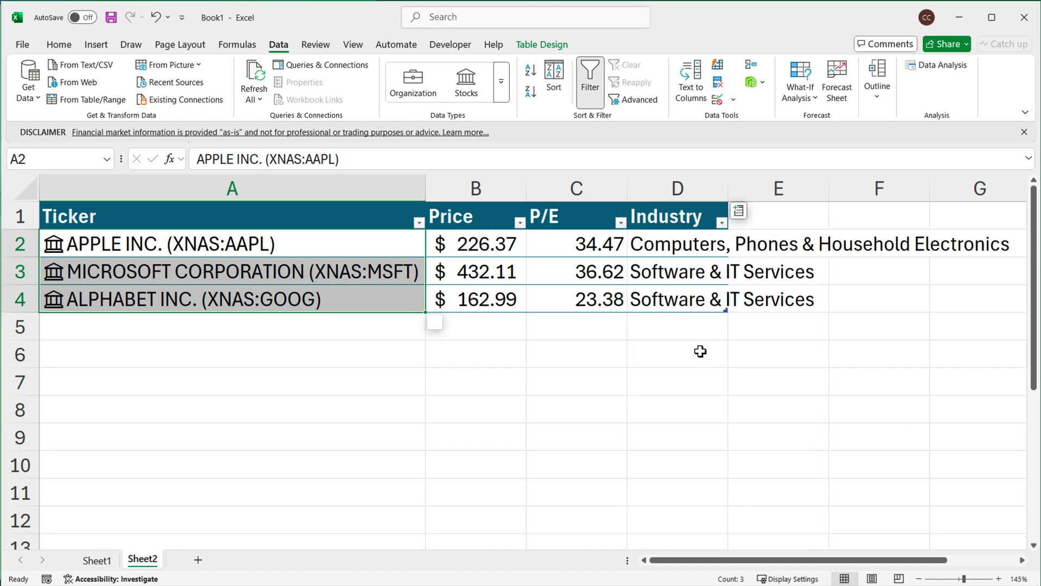
click(739, 211)
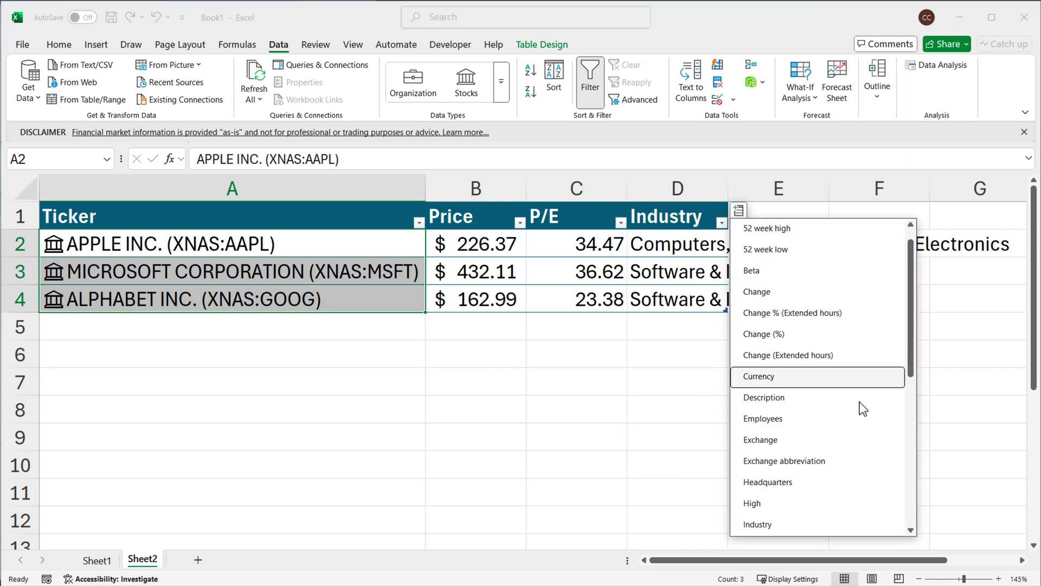
scroll(867, 429, up, 1)
scroll(874, 436, down, 1)
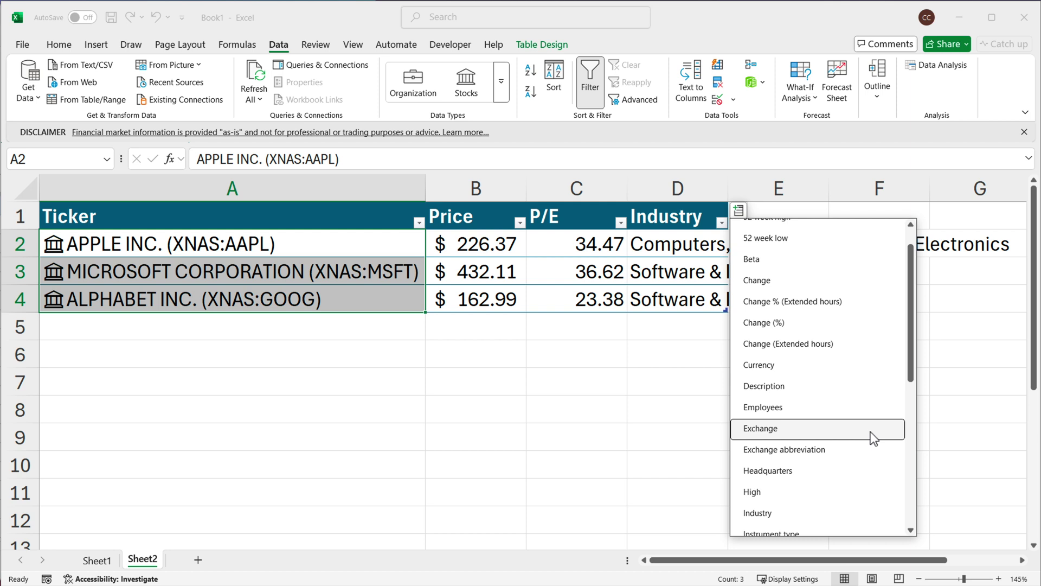
scroll(859, 428, up, 1)
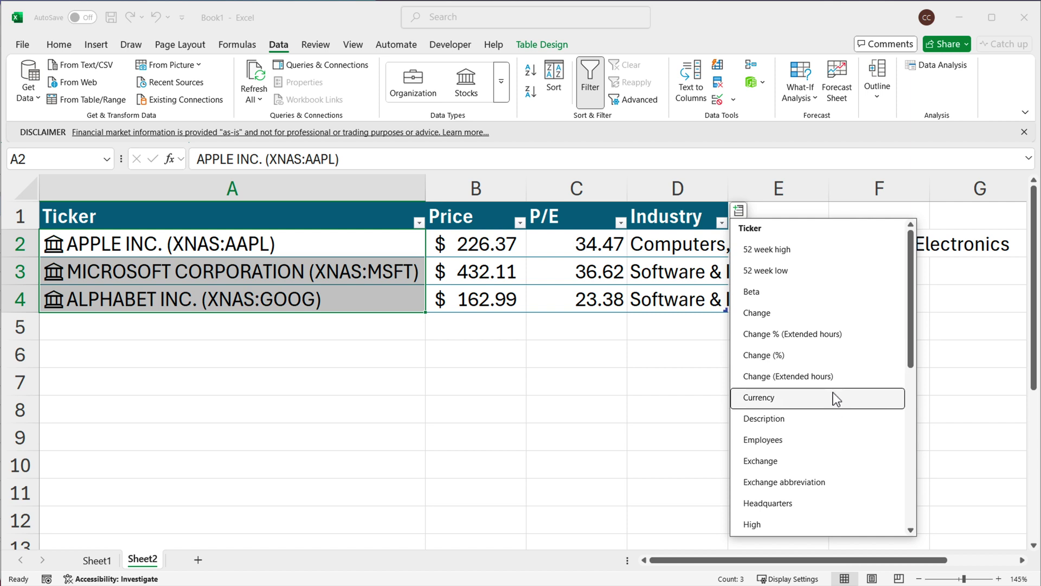
scroll(834, 429, down, 6)
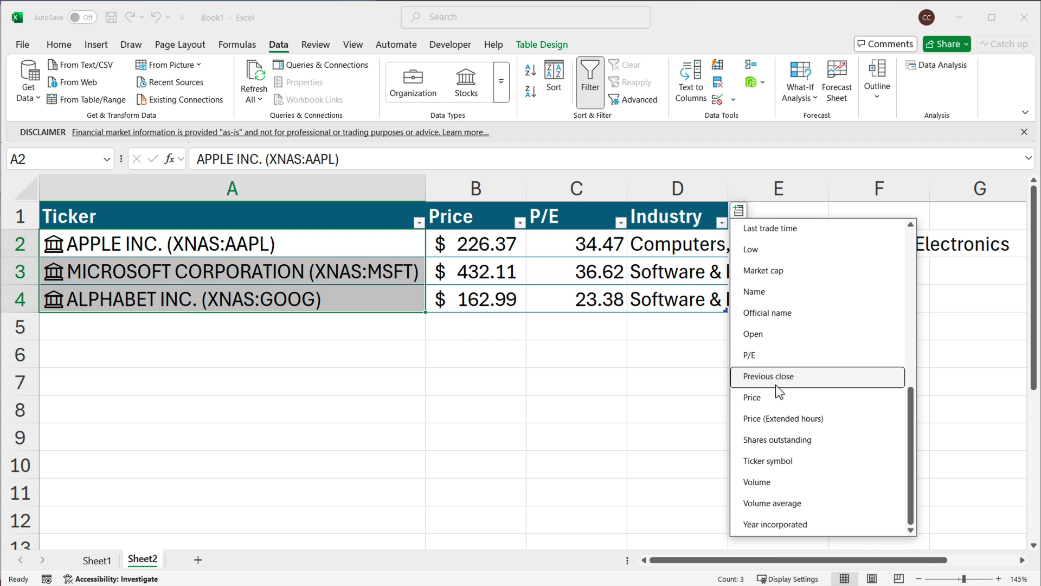
click(785, 384)
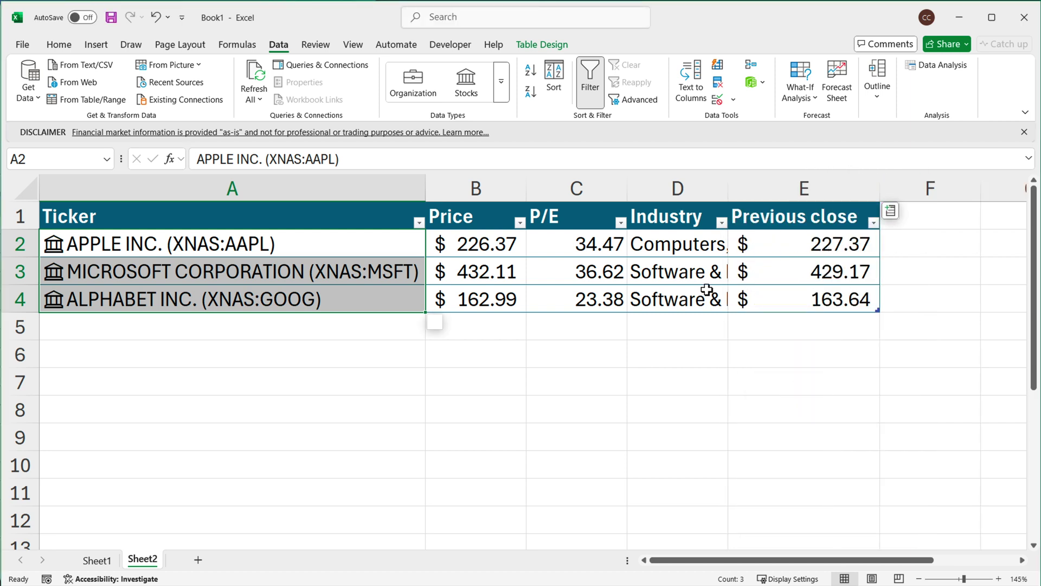
drag(727, 199, 799, 200)
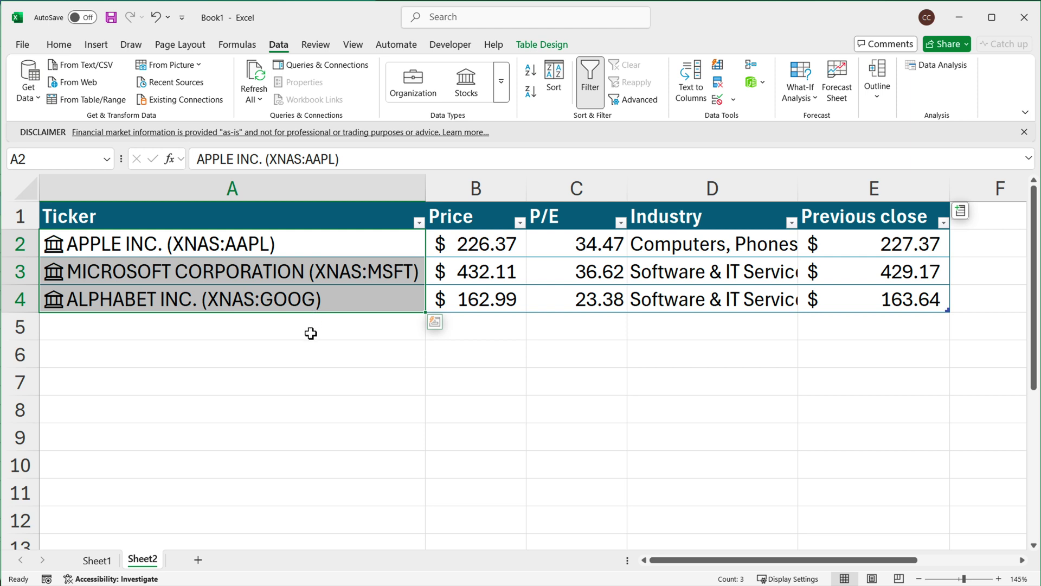
Enter KO in A5 to add The Coca-Cola Company with its fields auto-filled, then check the row
click(158, 333)
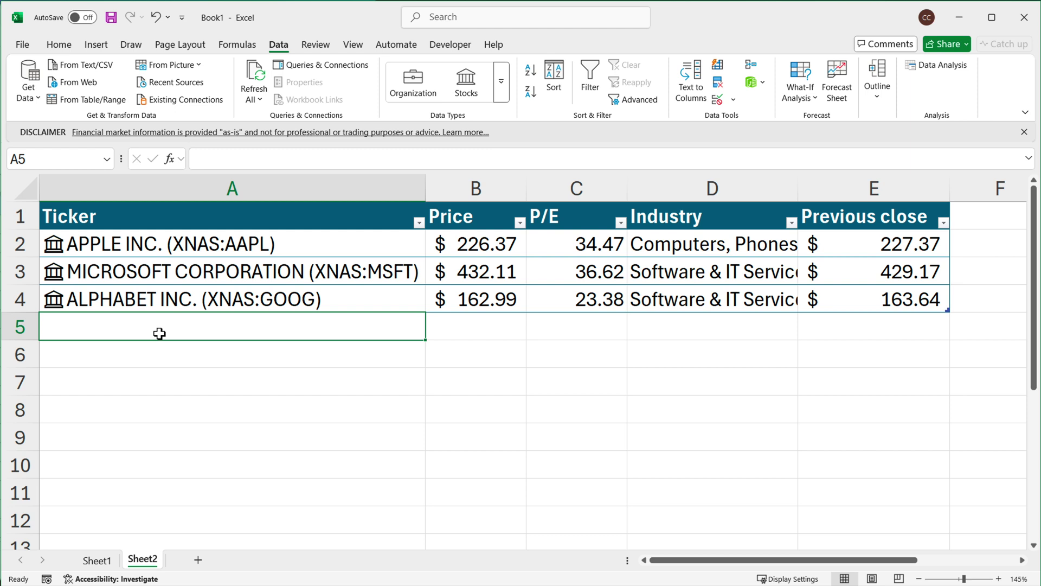
text(KO)
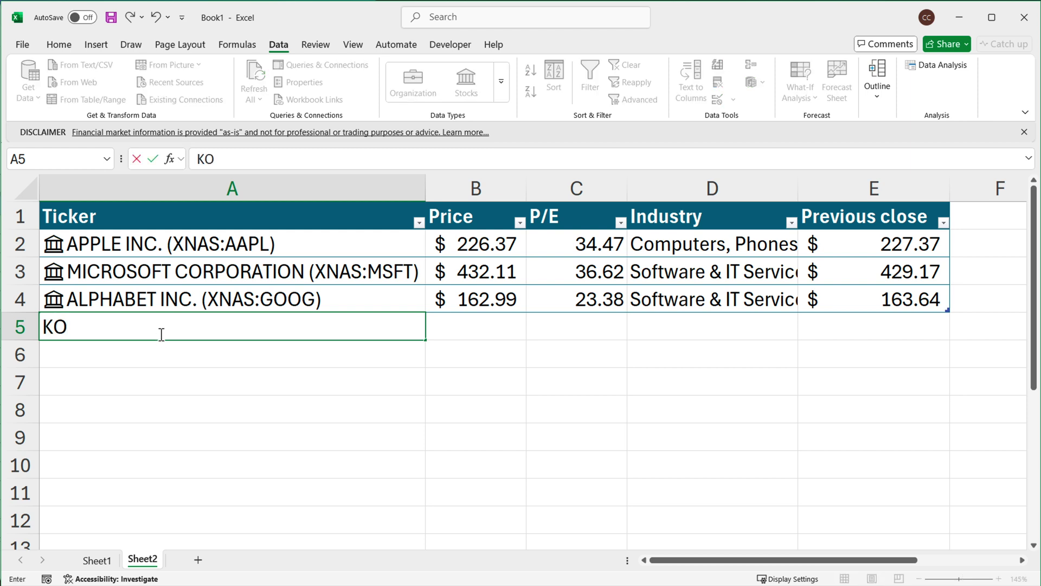
key(Return)
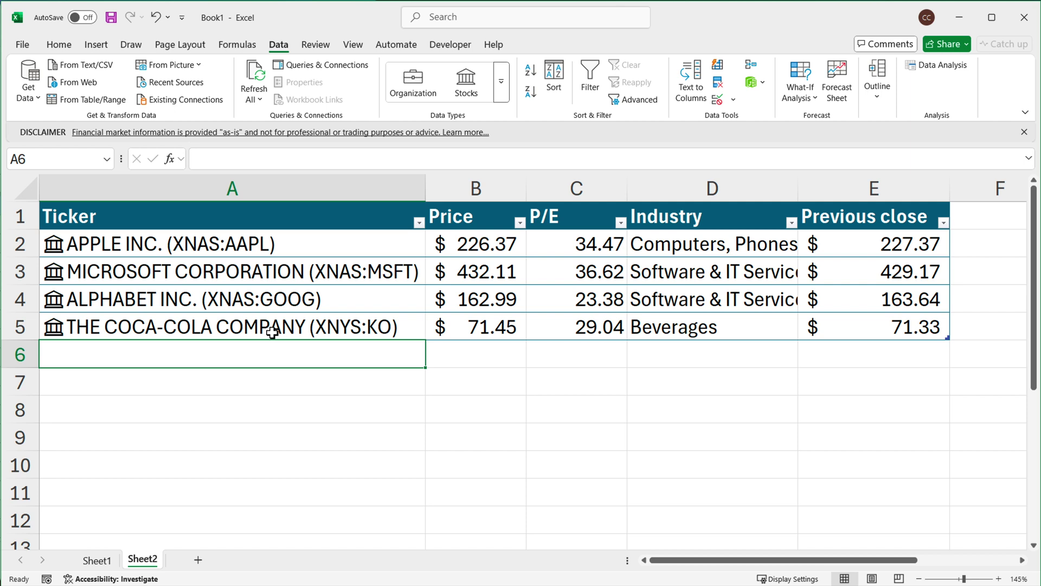
drag(490, 329, 920, 330)
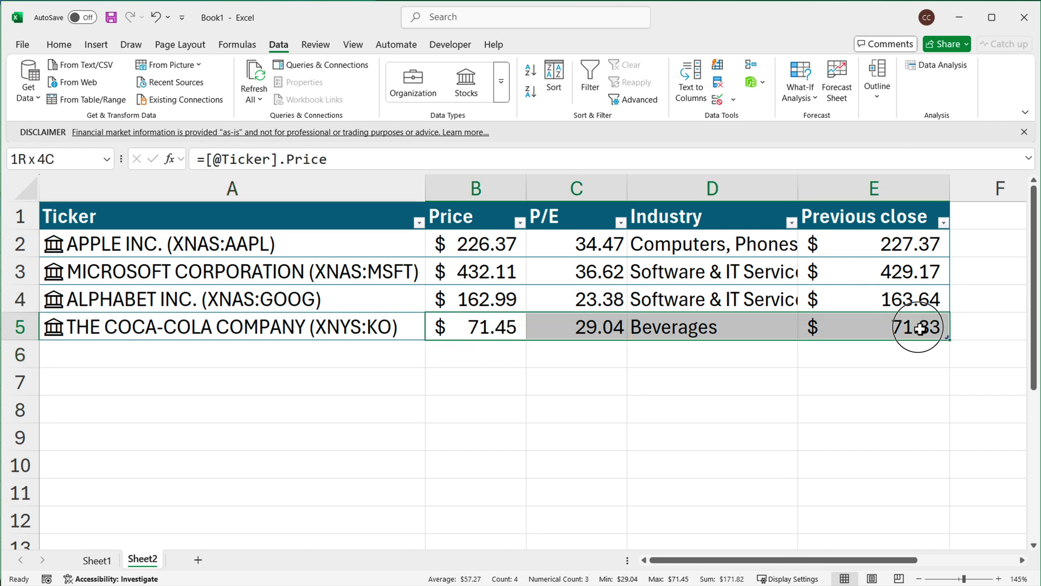
click(329, 332)
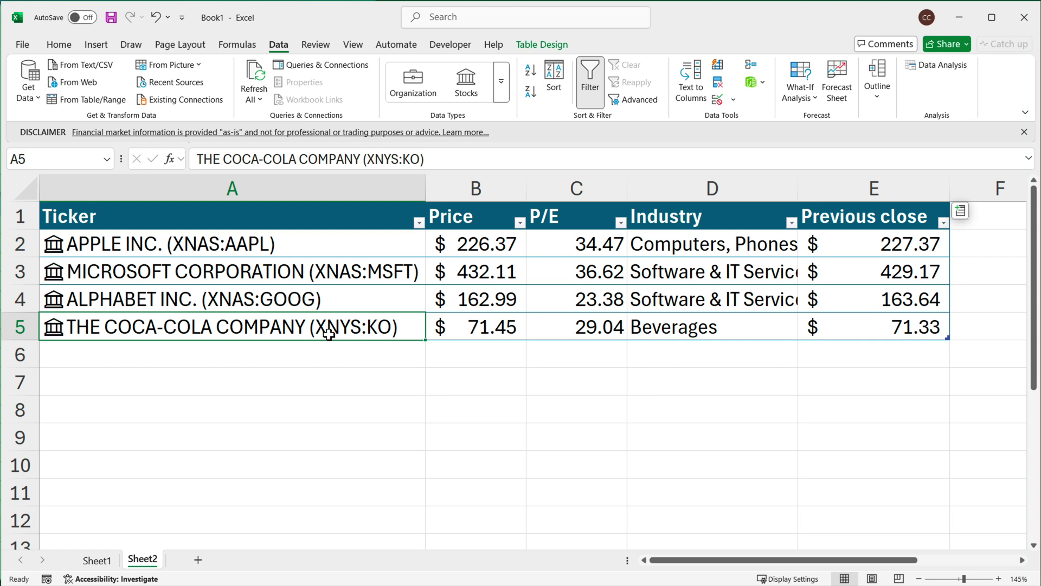
scroll(338, 345, down, 1)
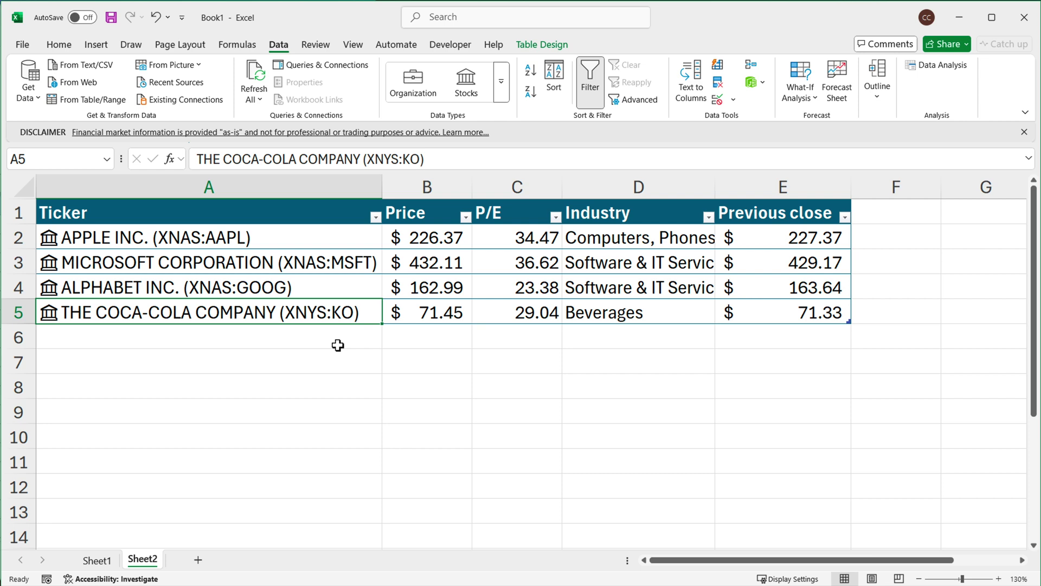
scroll(338, 345, down, 1)
click(783, 211)
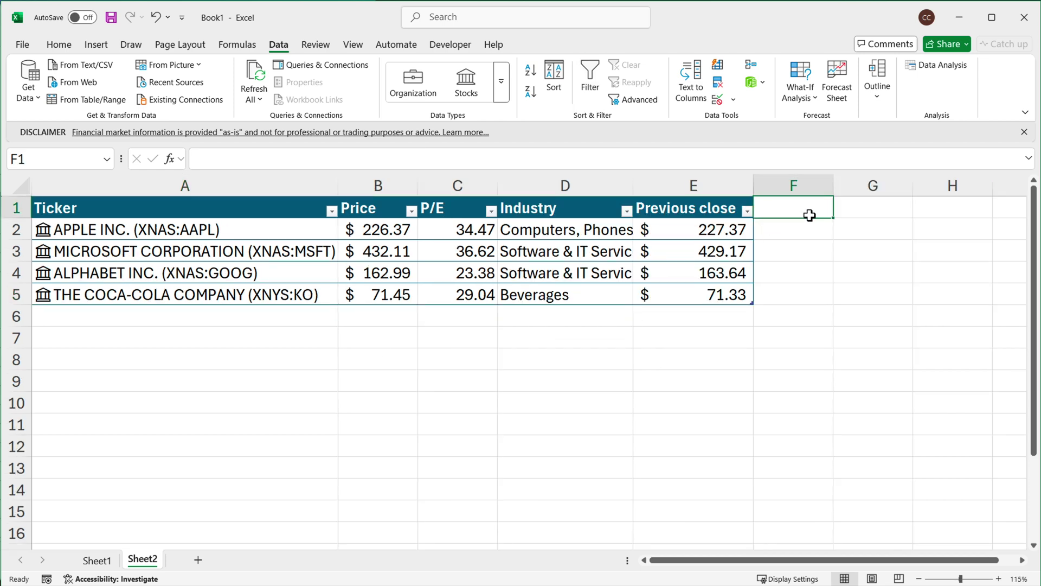
text(D)
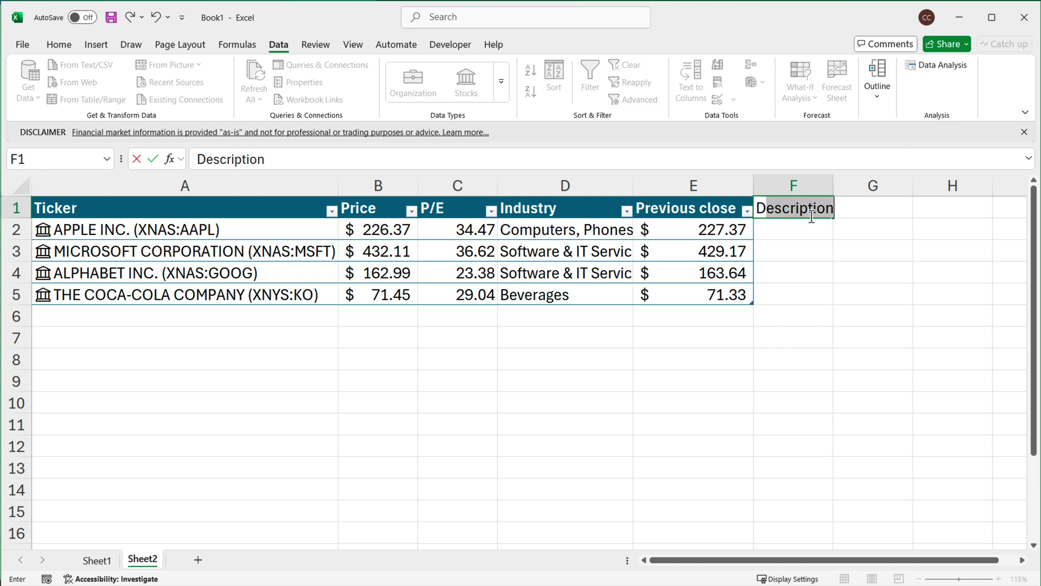
text(ifference)
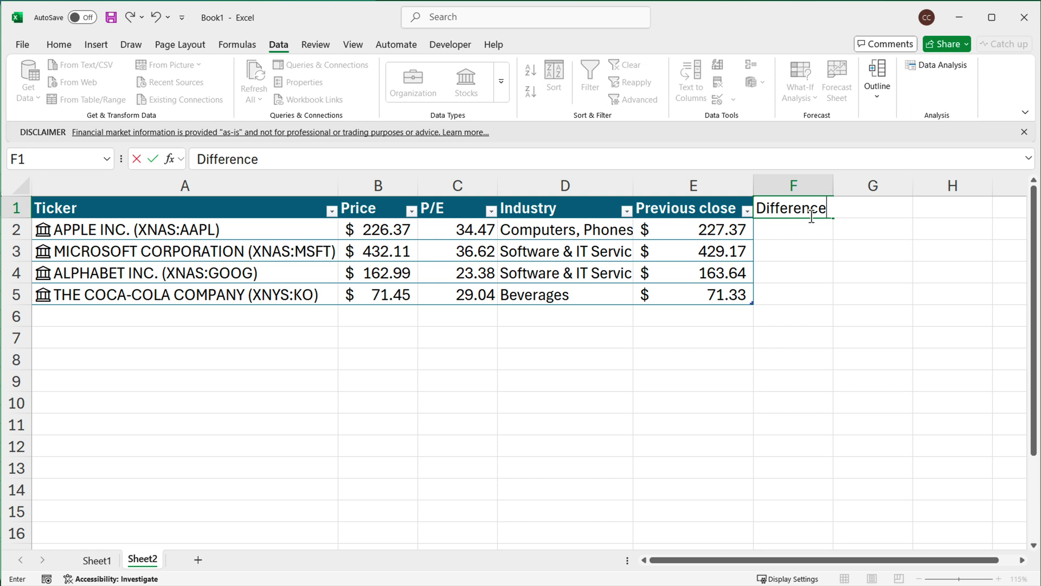
key(Return)
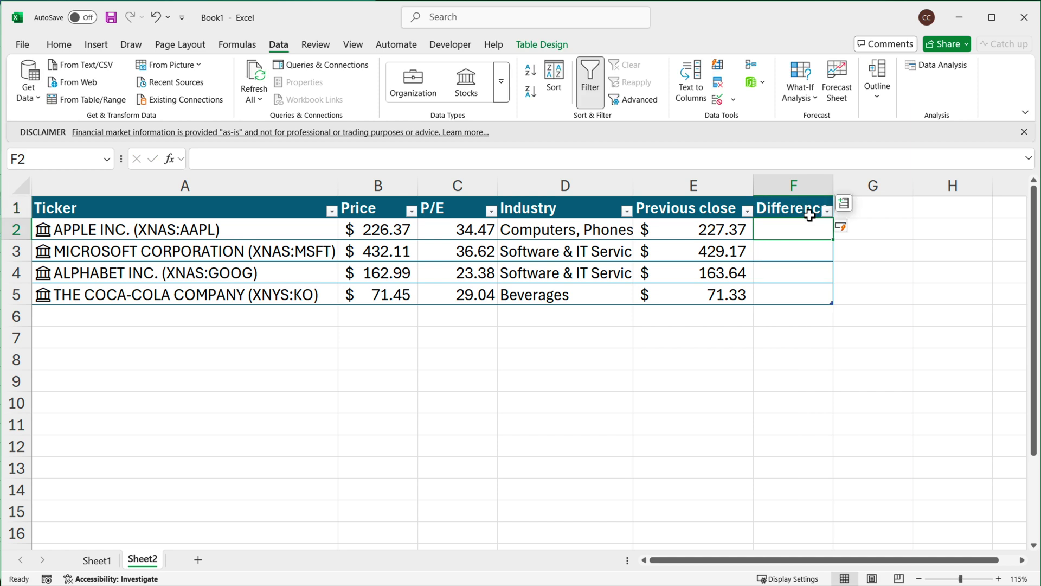
text(=)
click(673, 232)
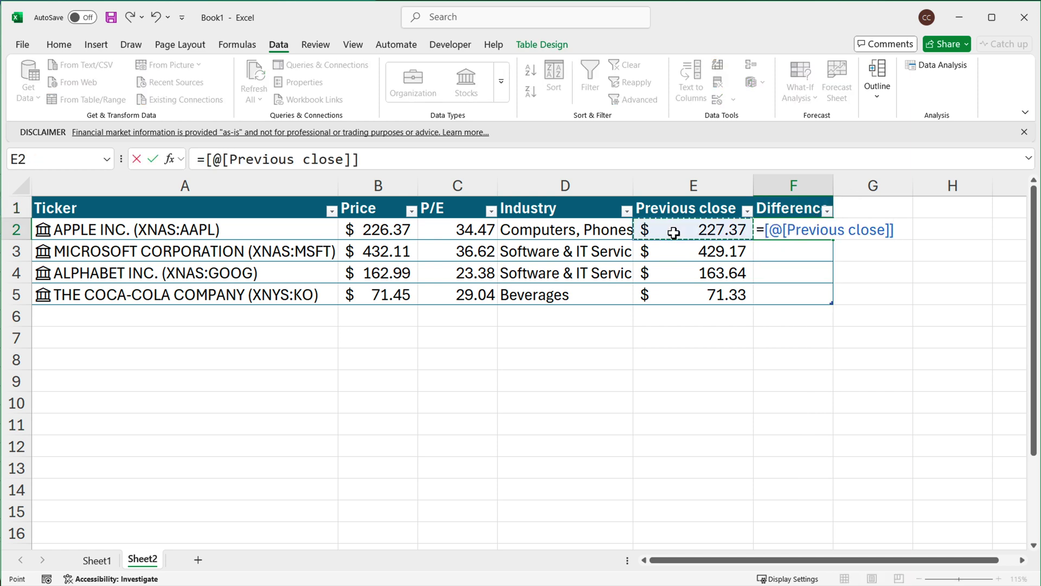
text(-)
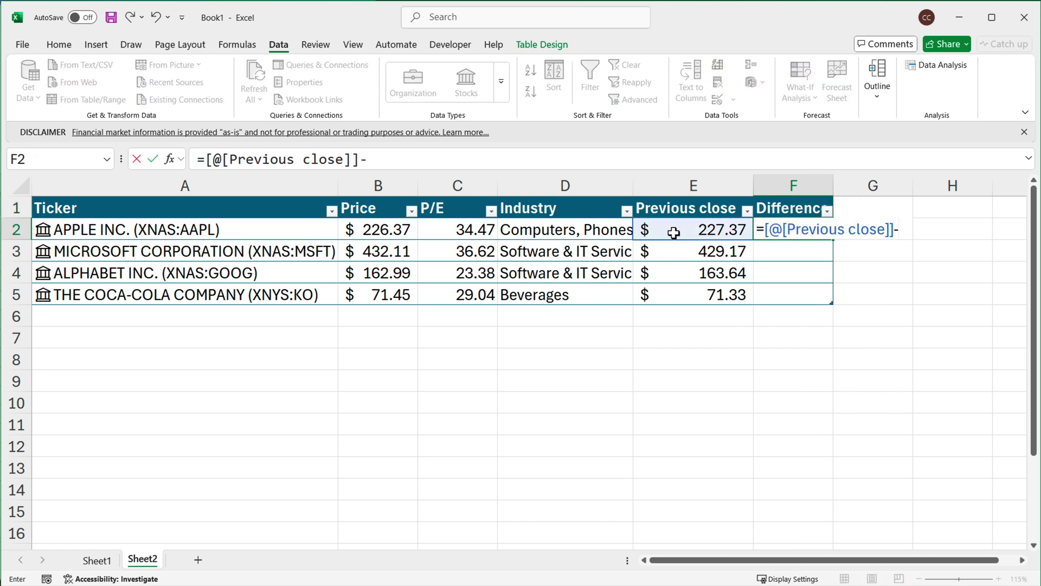
click(358, 232)
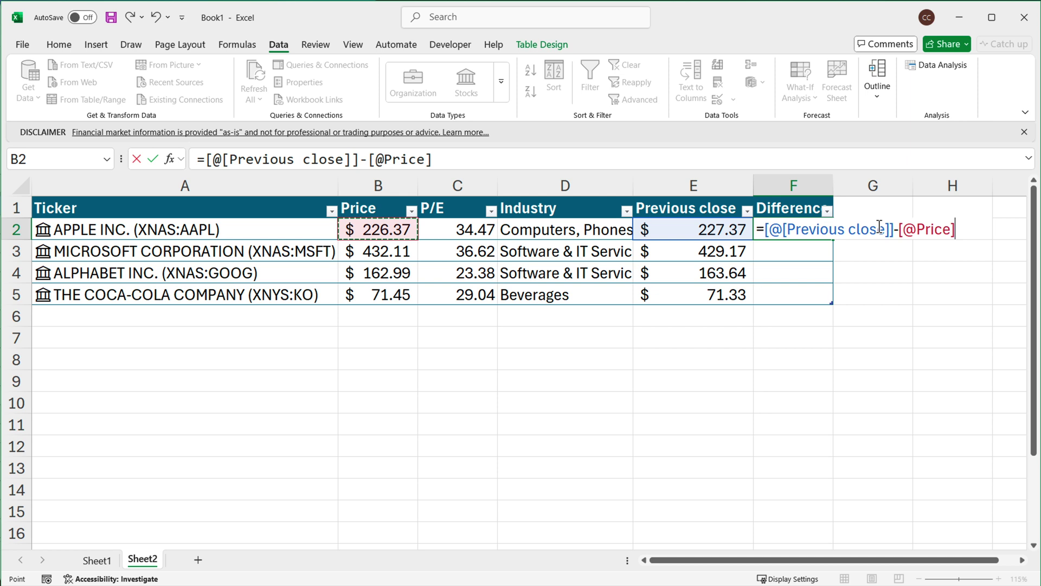
click(964, 233)
key(Return)
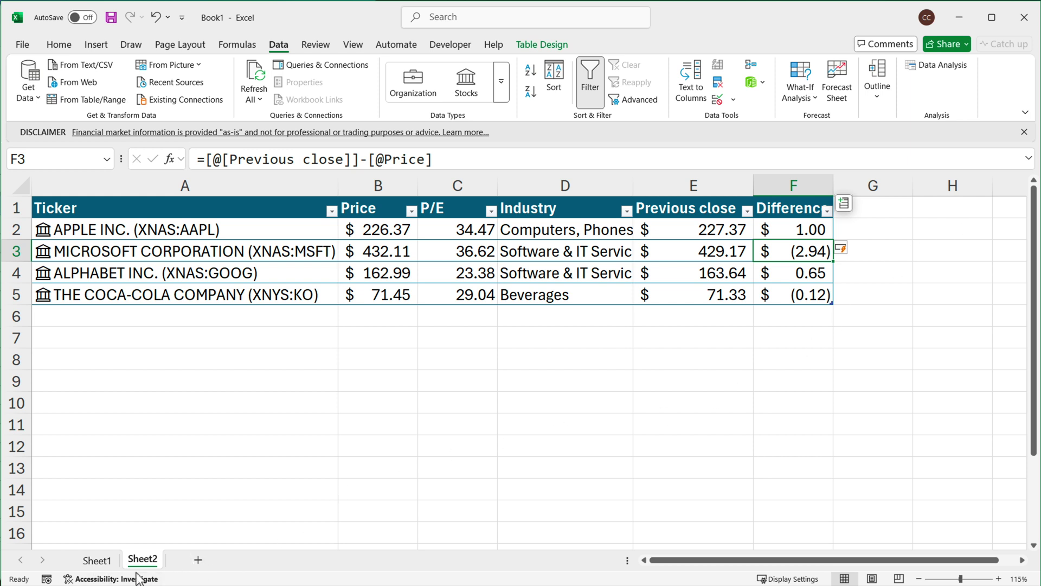
On Sheet1, enter the text EUR/USD in cell A4 and expand the Data Types gallery
click(96, 560)
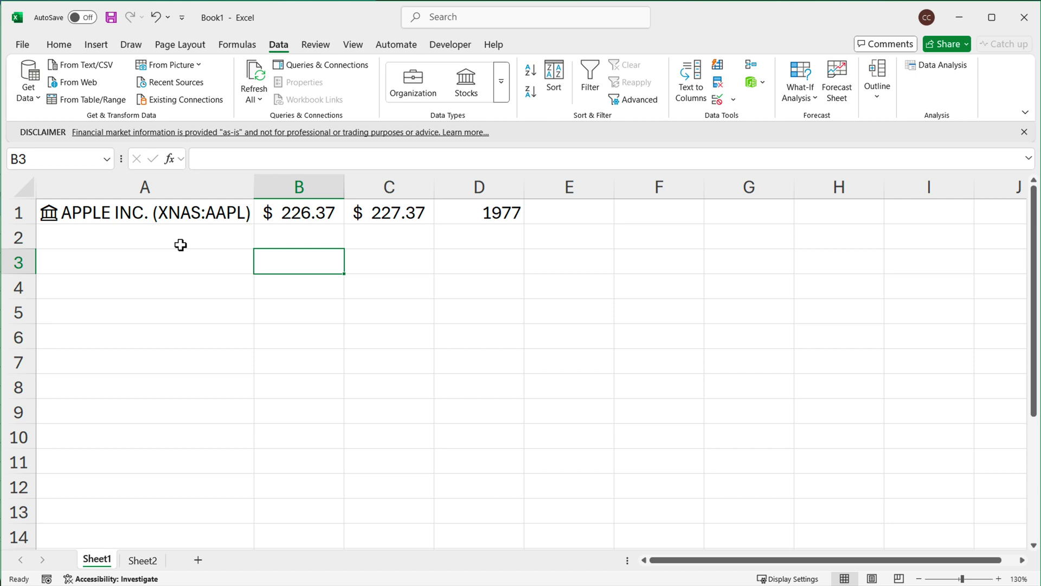
click(174, 289)
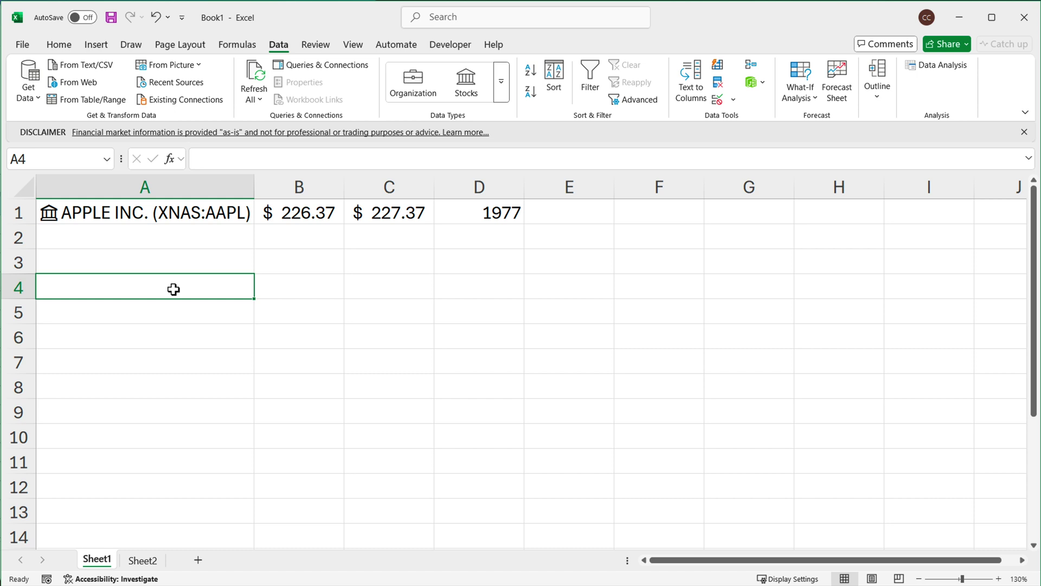
text(EUR.)
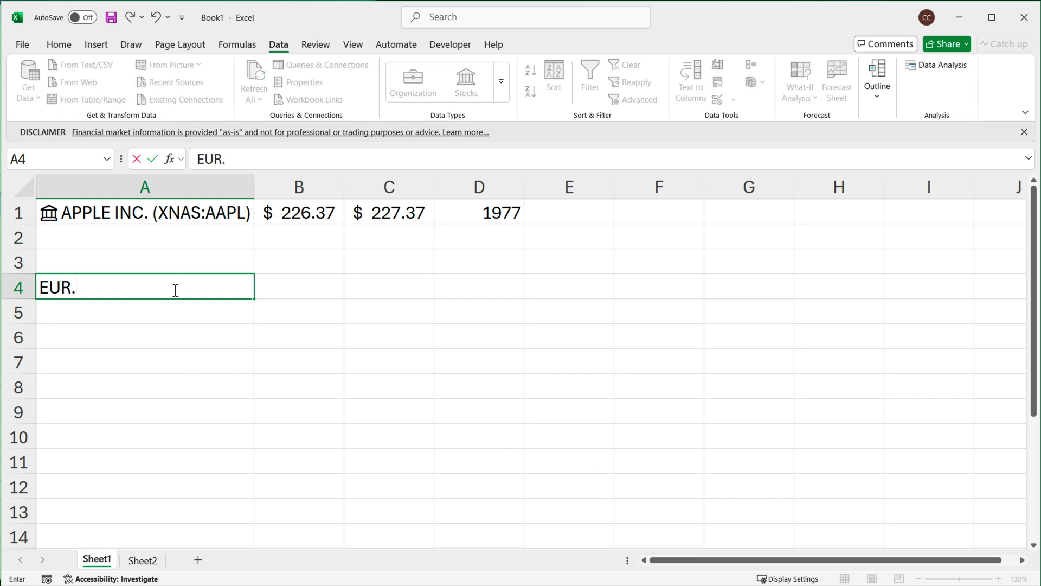
key(BackSpace)
text(/USD)
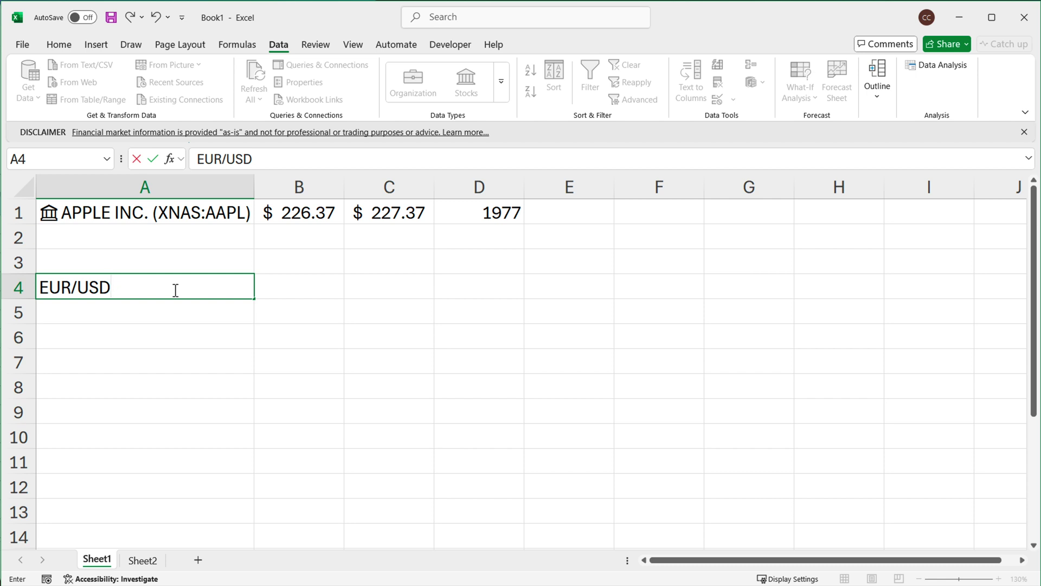
key(Return)
click(174, 287)
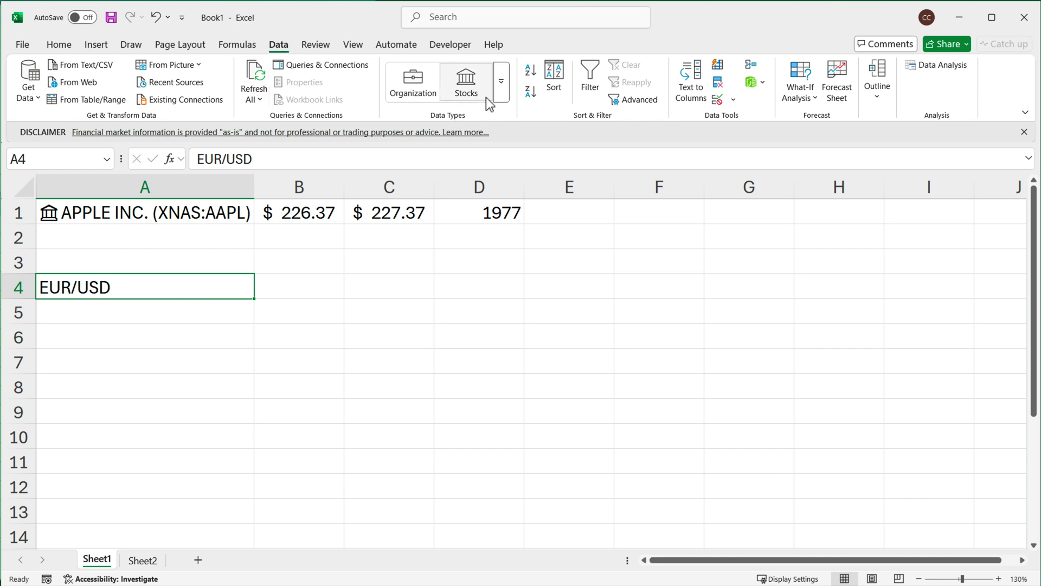
click(506, 84)
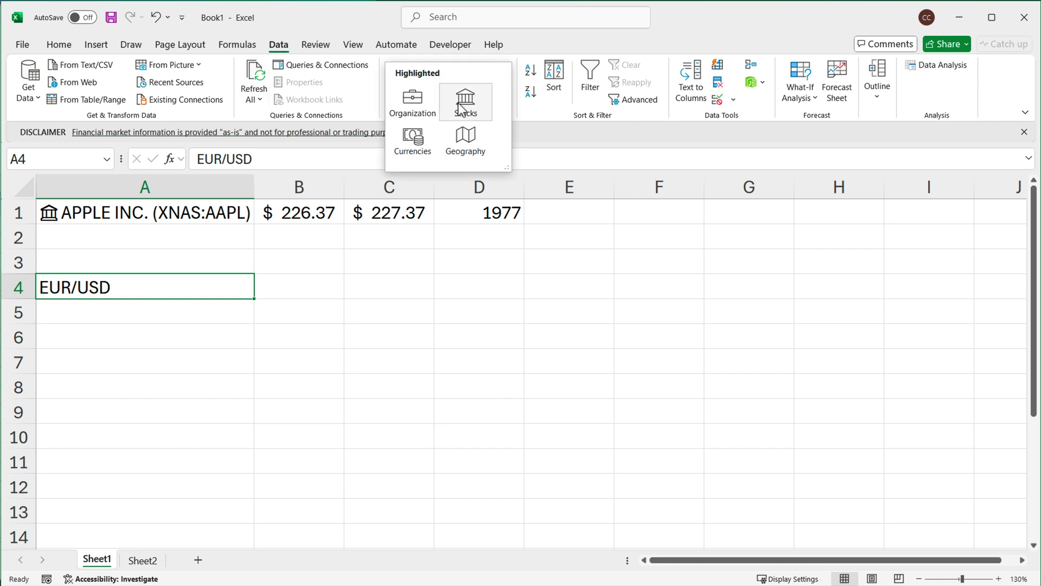
Convert A4 to the Currencies data type and insert its Price field in B4, showing $1.12
click(412, 152)
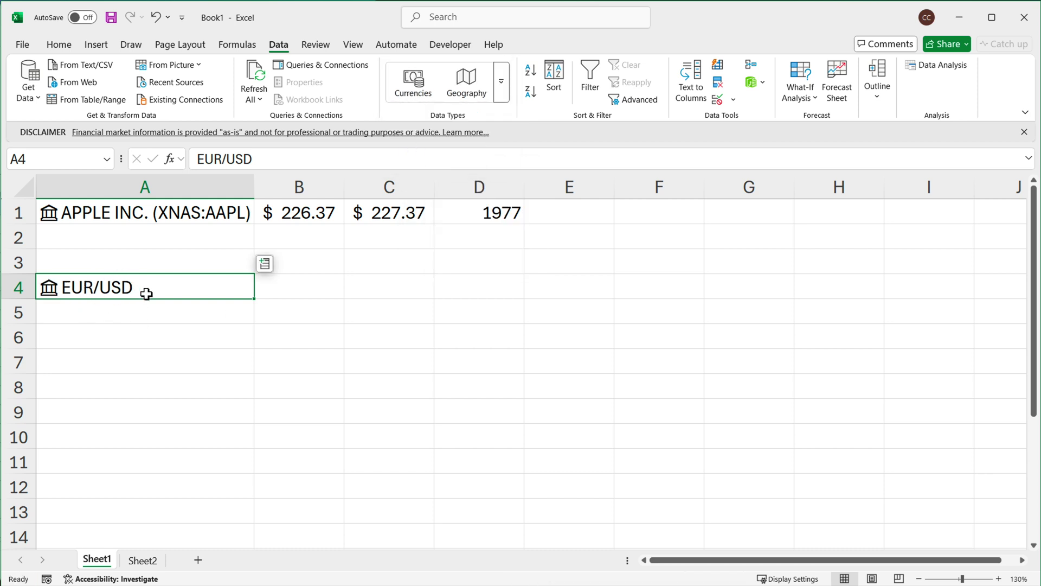
click(264, 264)
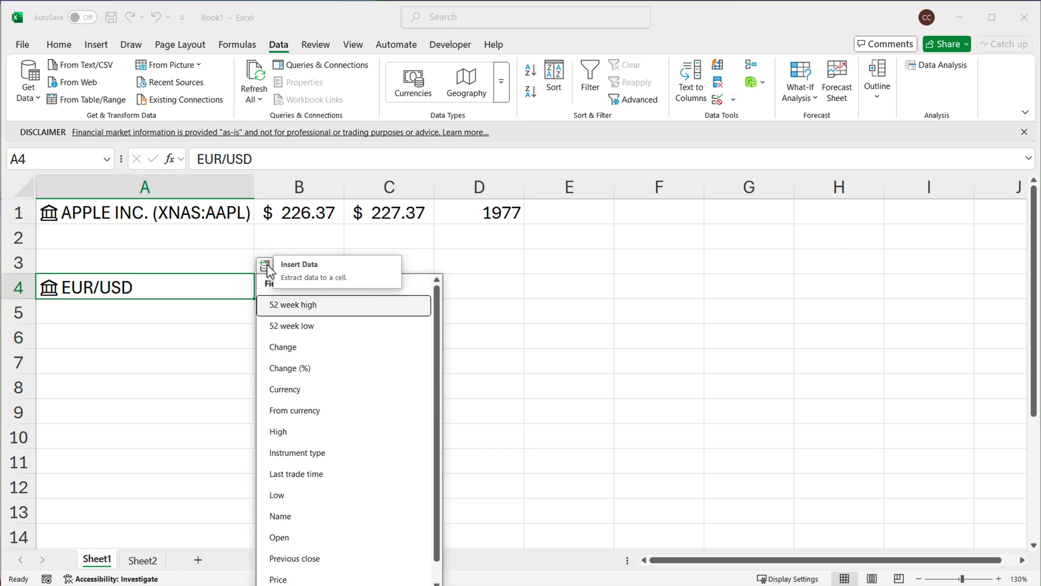
scroll(342, 412, down, 1)
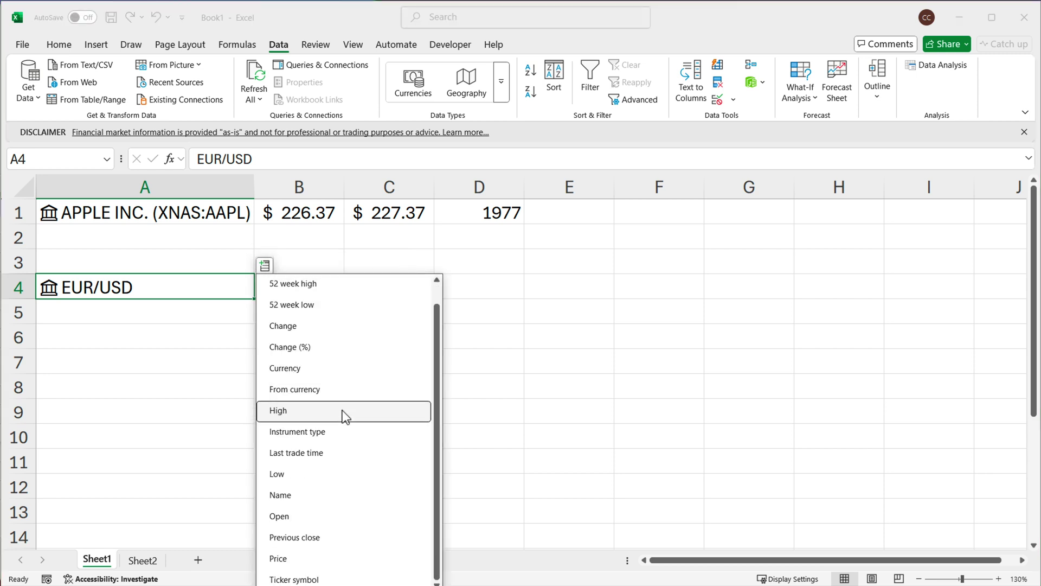
click(320, 558)
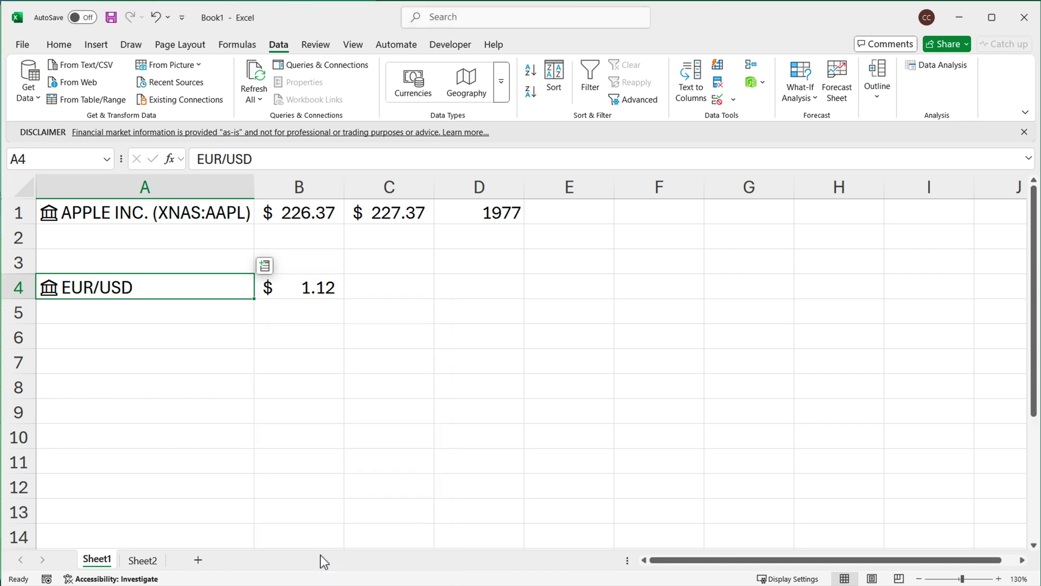
click(314, 288)
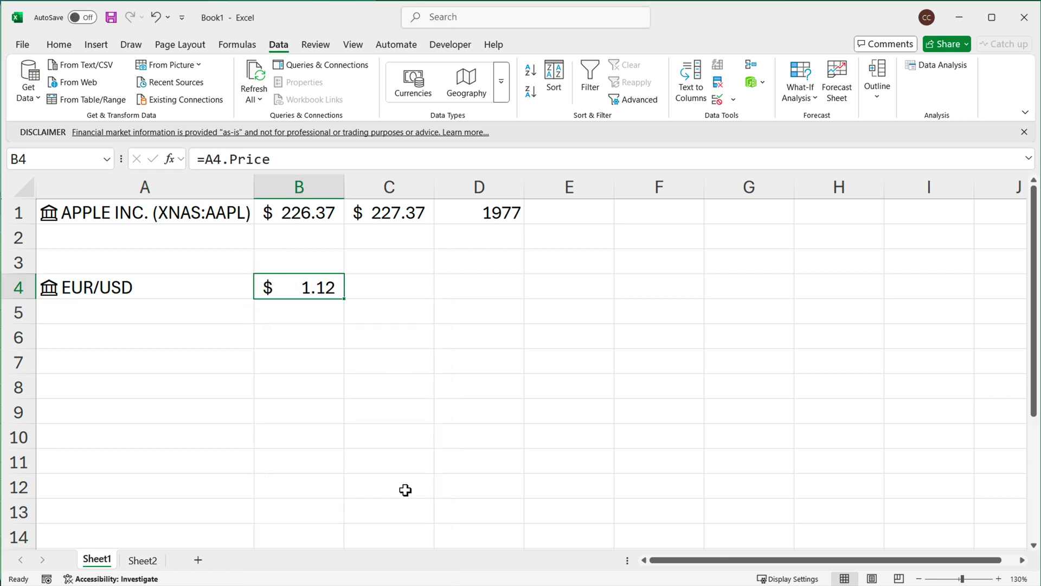